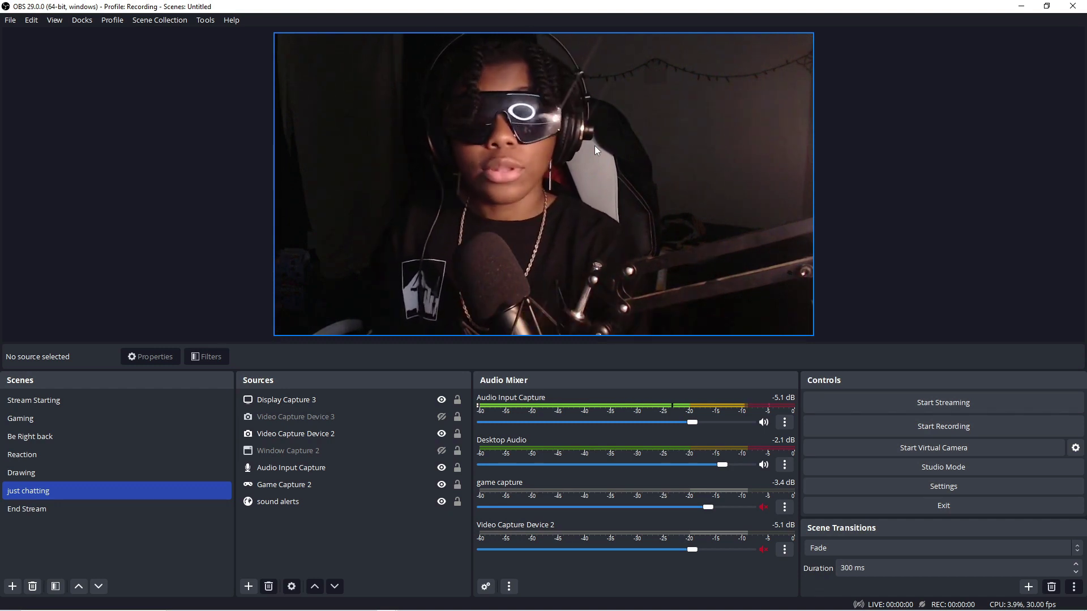
- Switch OBS to the Recording profile and then back to it again
{"action": "left_click", "coordinate": [110, 20]}
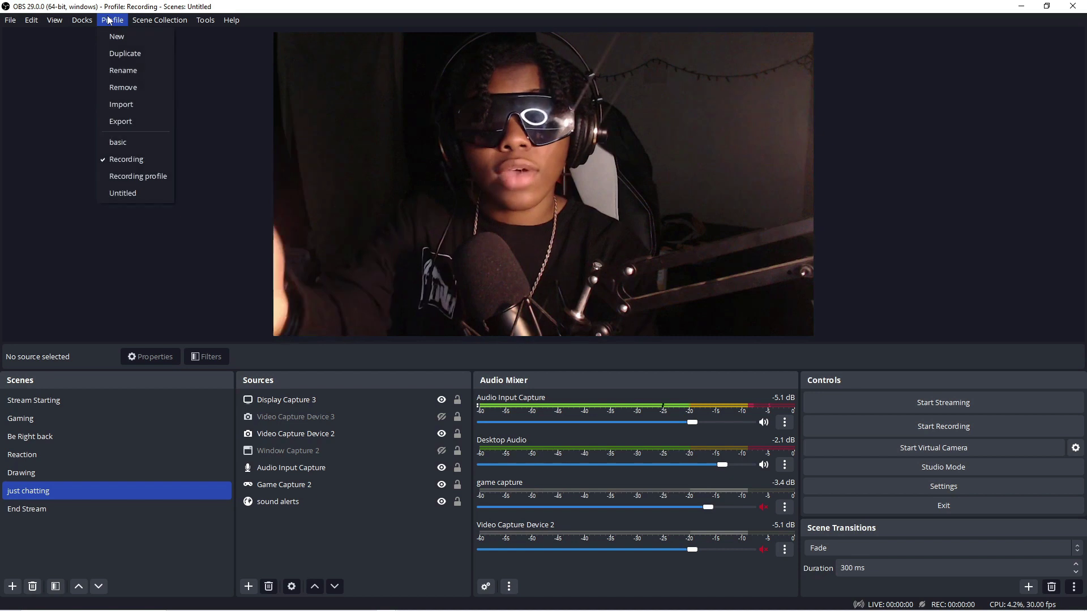
{"action": "left_click", "coordinate": [170, 176]}
{"action": "left_click", "coordinate": [112, 19]}
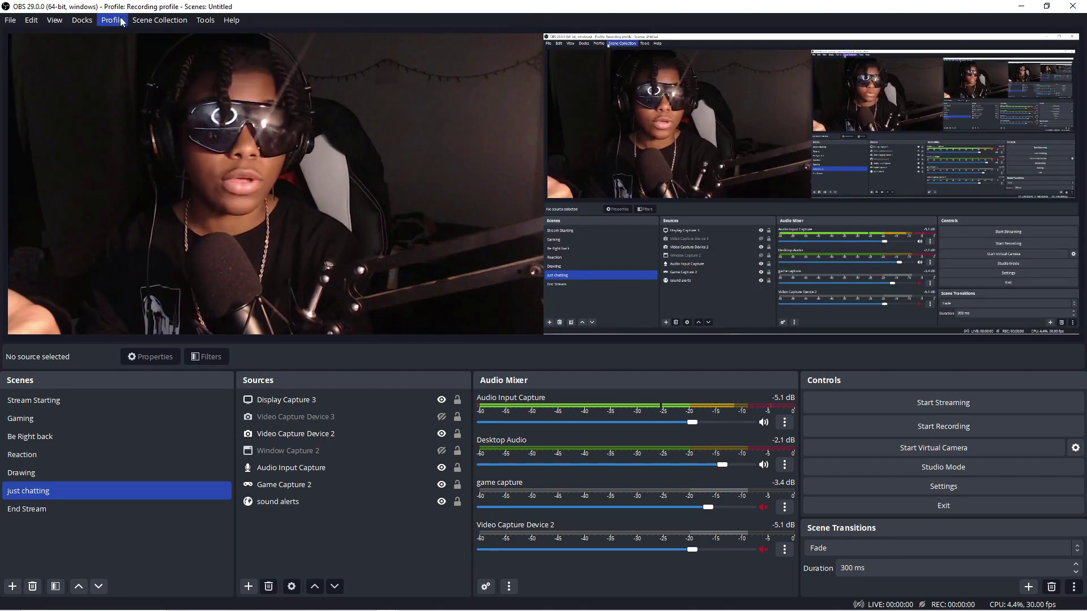
{"action": "left_click", "coordinate": [144, 159]}
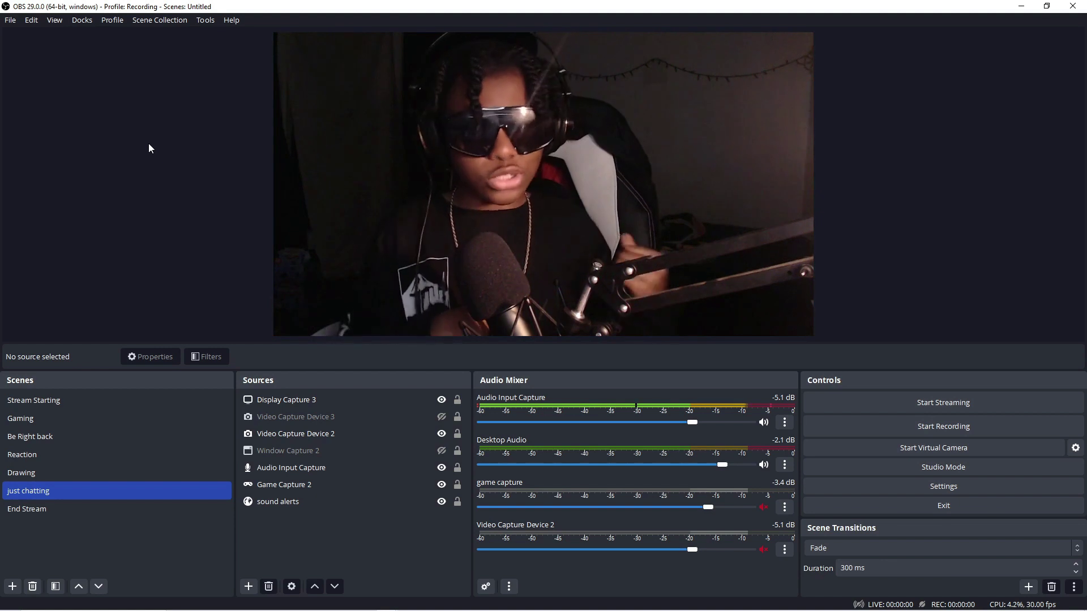
- Create profile 'idk' and apply the wizard's recommended 1920x1080, 60 FPS settings
{"action": "left_click", "coordinate": [116, 22]}
{"action": "left_click", "coordinate": [117, 35]}
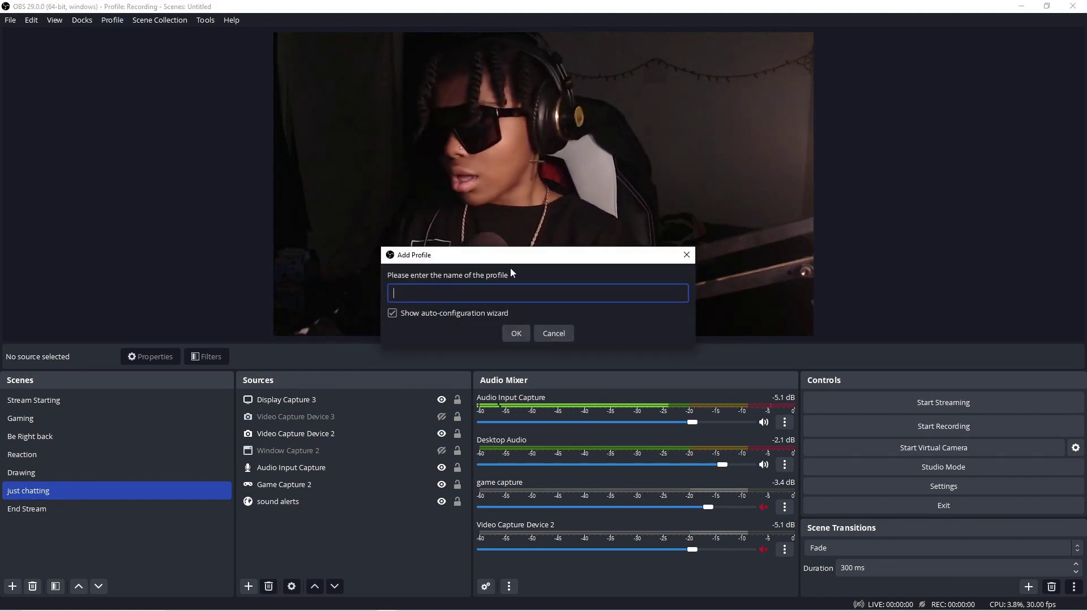
{"action": "type", "text": "idk"}
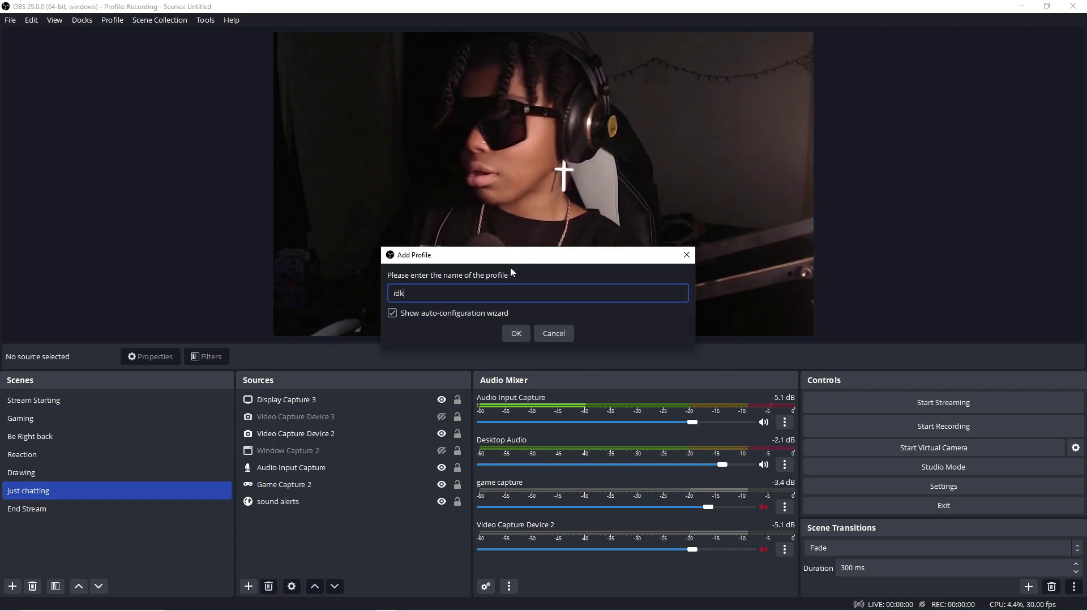
{"action": "key", "text": "Return"}
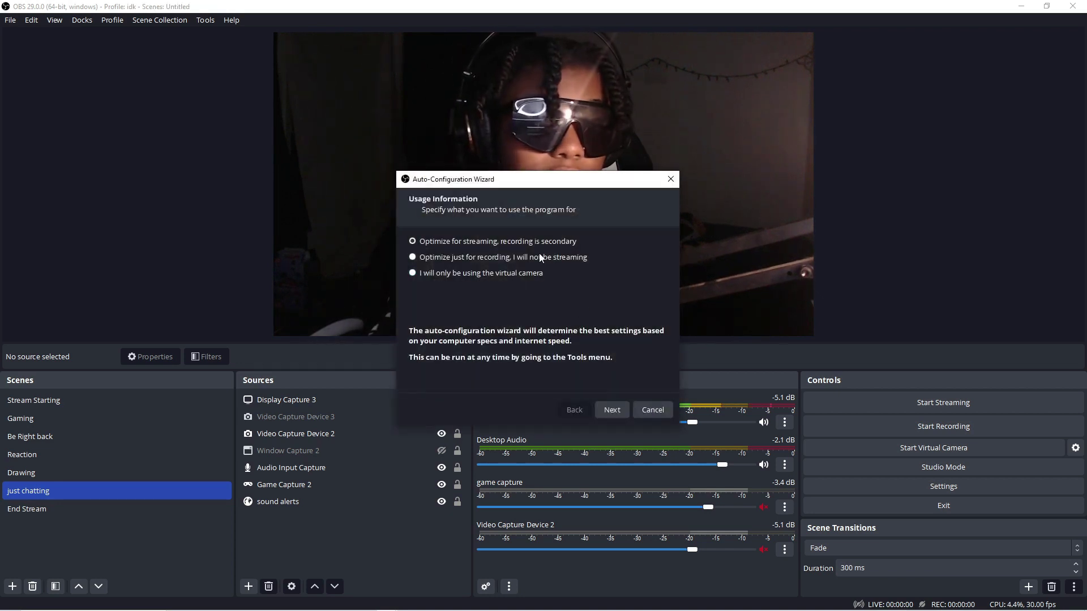
{"action": "left_click", "coordinate": [625, 409]}
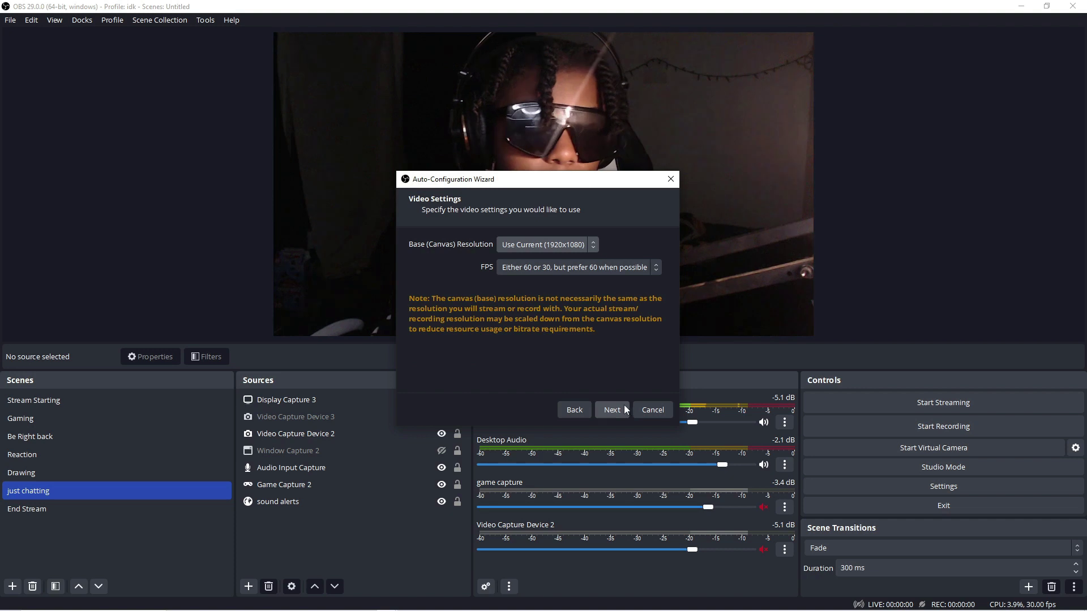
{"action": "left_click", "coordinate": [617, 411]}
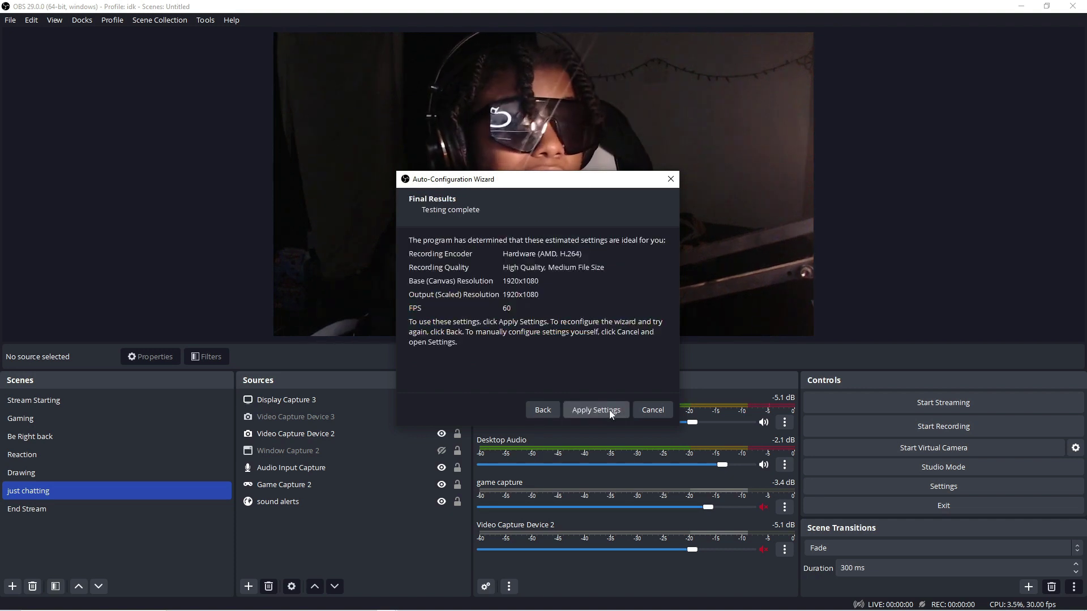
{"action": "left_click", "coordinate": [609, 410]}
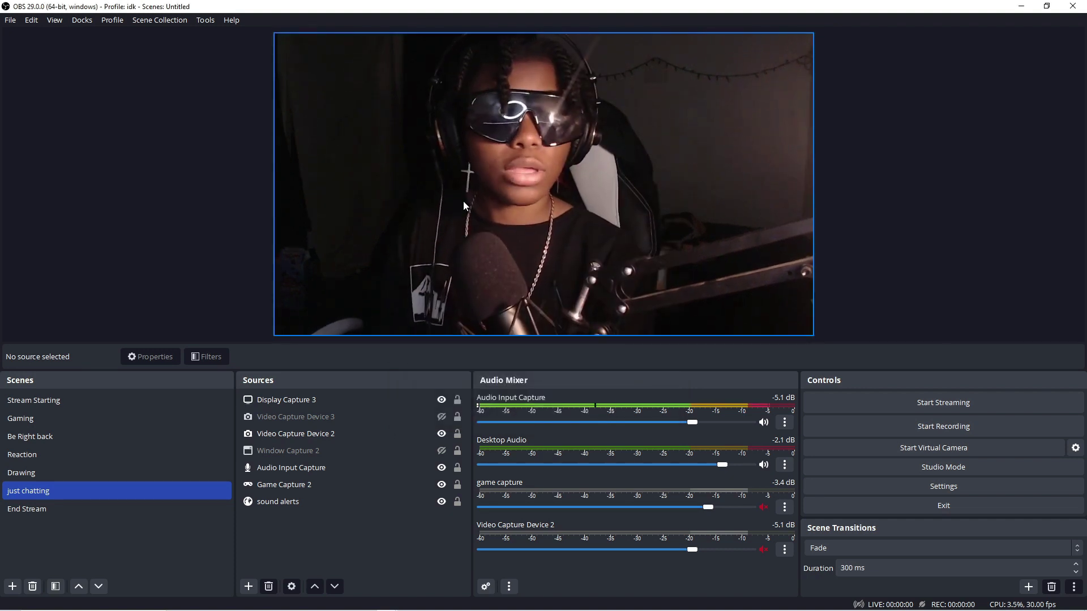
- In OBS Video settings, set the base canvas resolution to 3840x1080
{"action": "left_click", "coordinate": [11, 21]}
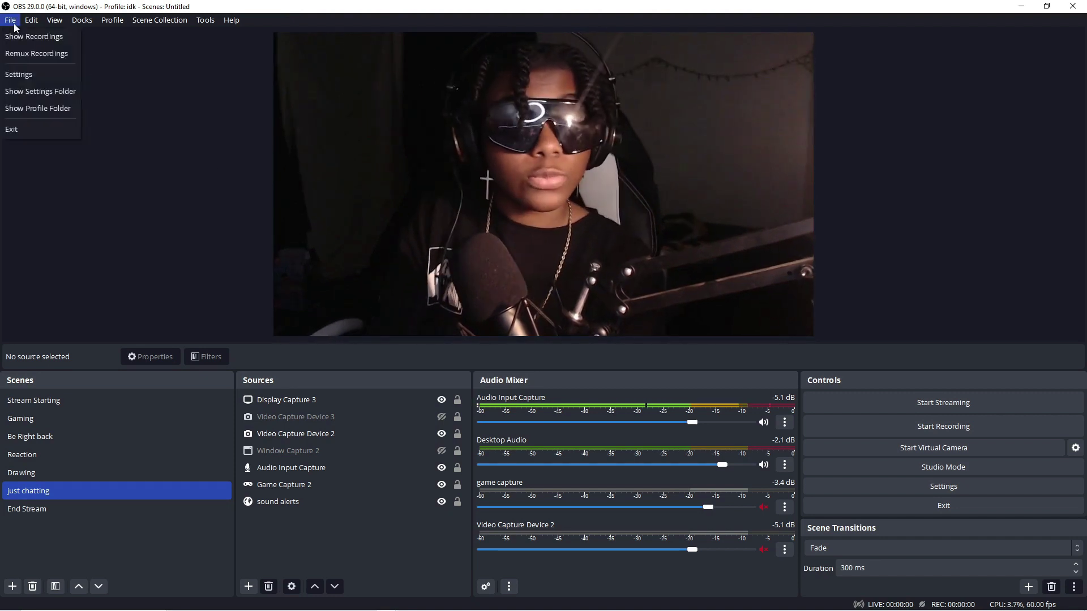
{"action": "left_click", "coordinate": [45, 74]}
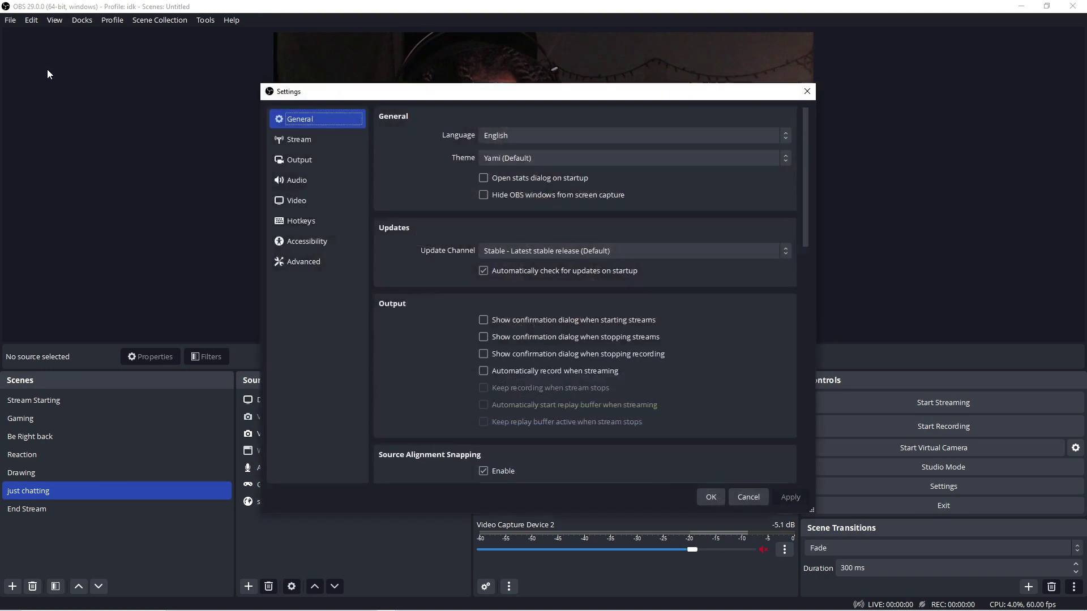
{"action": "left_click", "coordinate": [334, 200]}
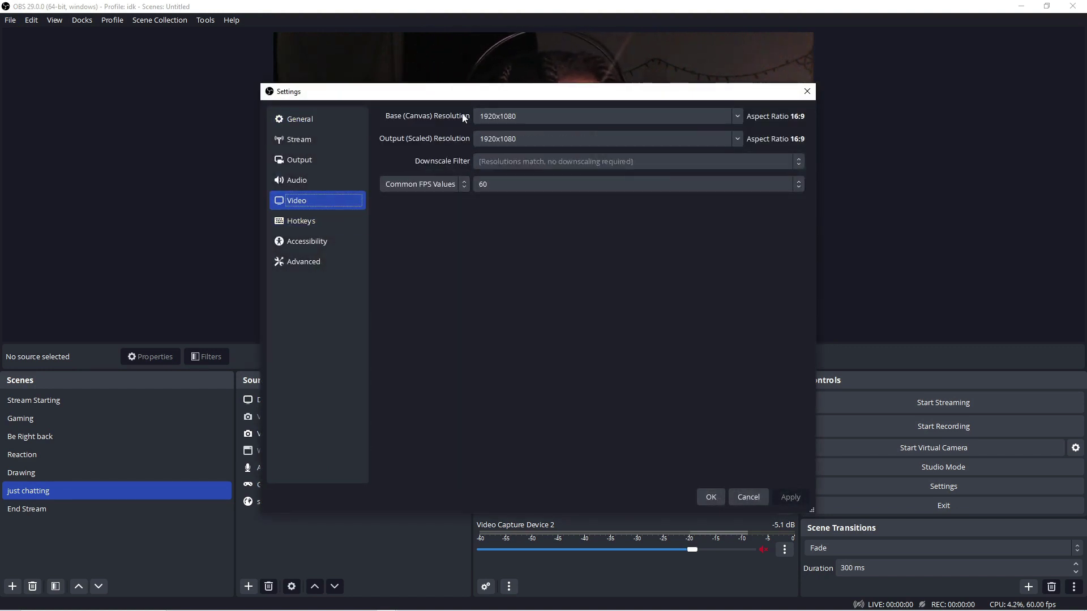
{"action": "left_click", "coordinate": [531, 117]}
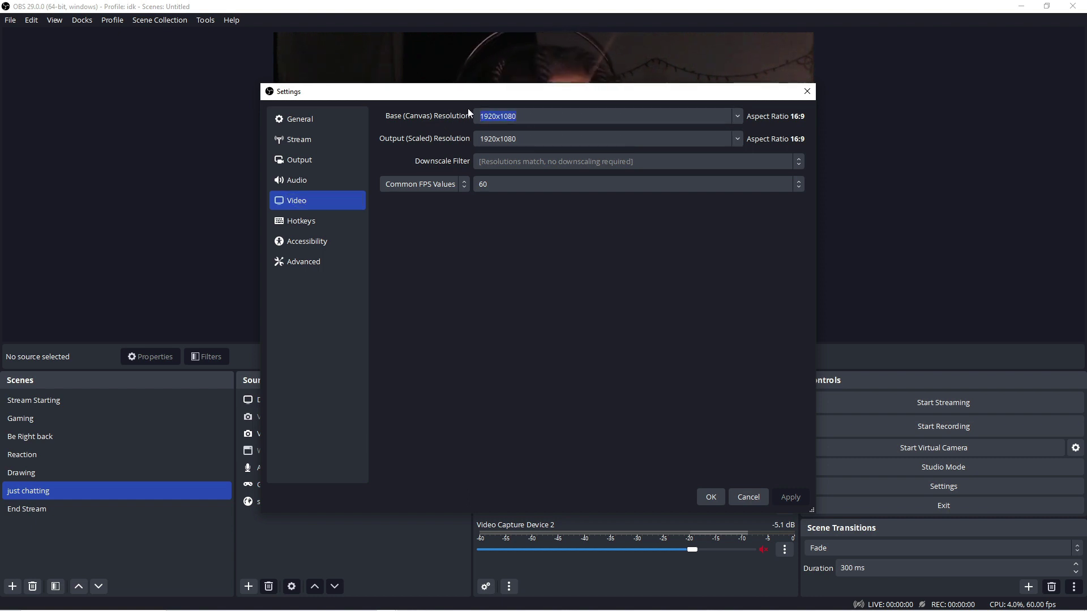
{"action": "key", "text": "BackSpace"}
{"action": "type", "text": "3840x"}
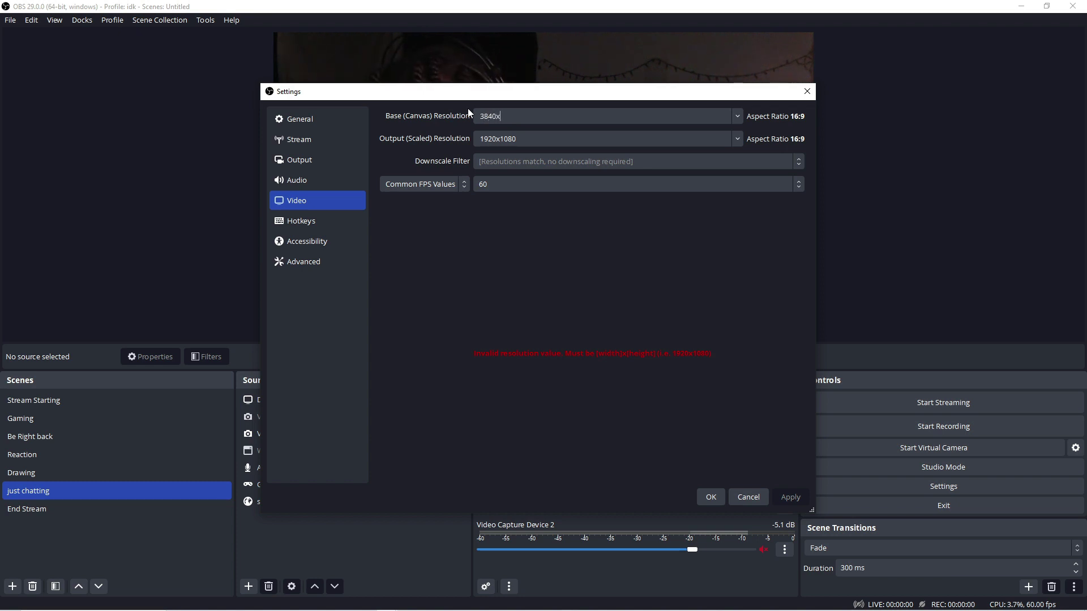
{"action": "type", "text": "1080"}
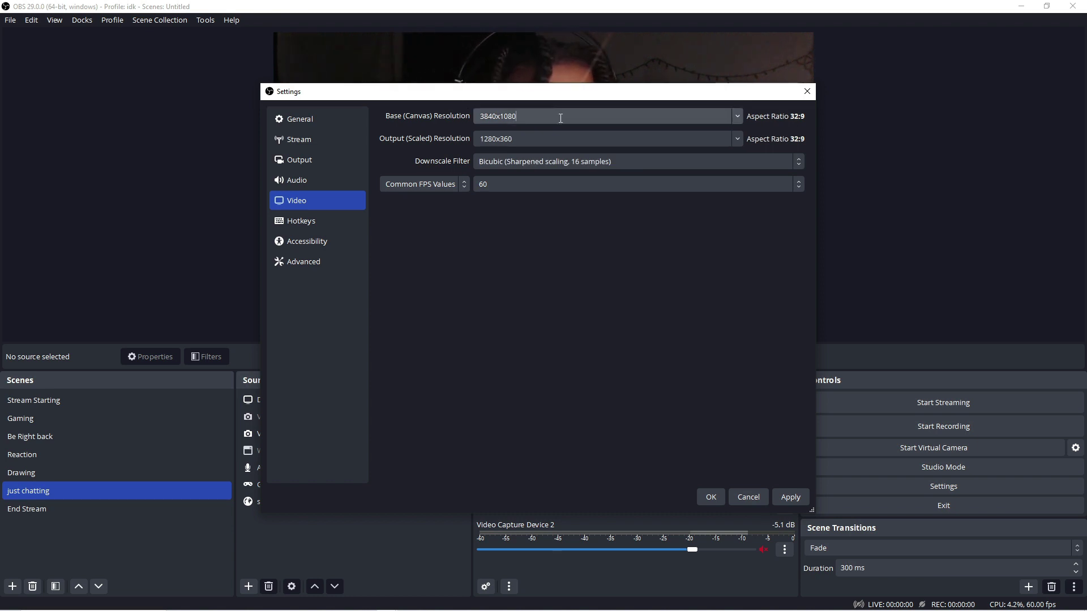
- Set the output scaled resolution to 3840x1080 and apply
{"action": "double_click", "coordinate": [545, 135]}
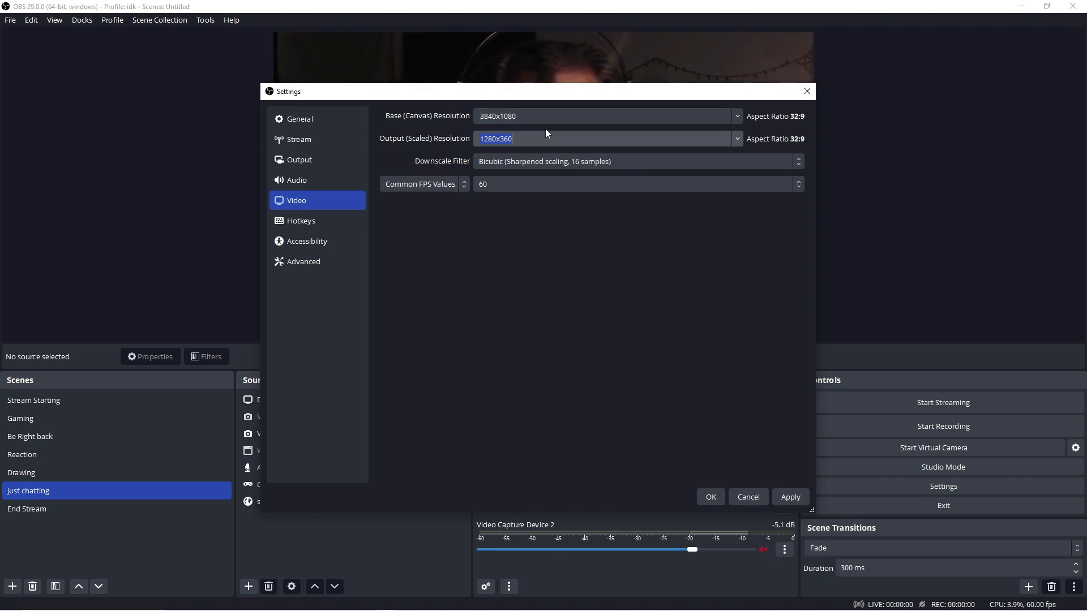
{"action": "key", "text": "BackSpace"}
{"action": "type", "text": "3840x1080"}
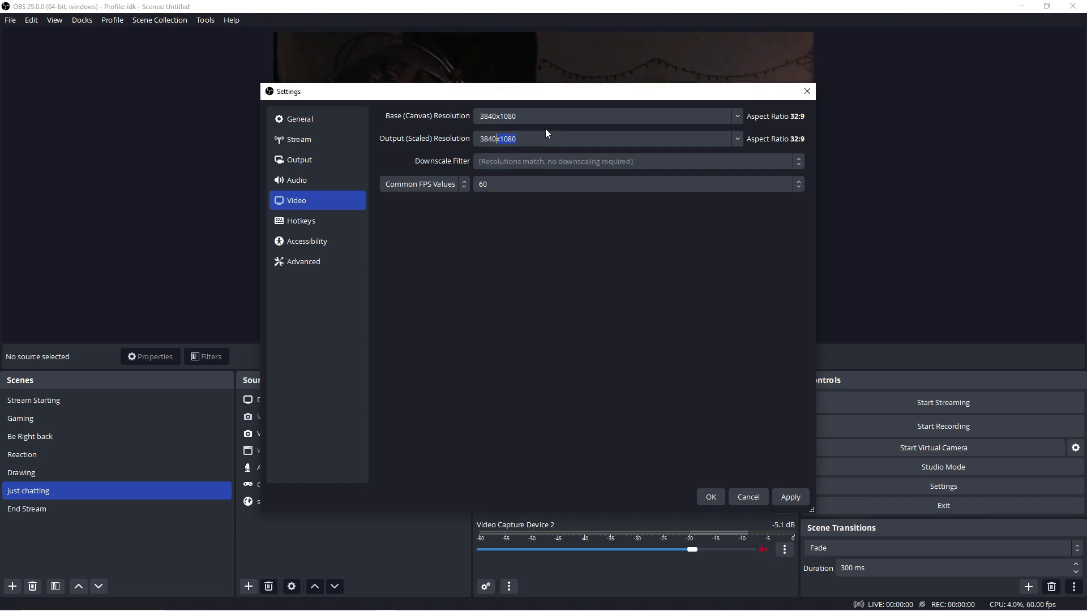
{"action": "key", "text": "End"}
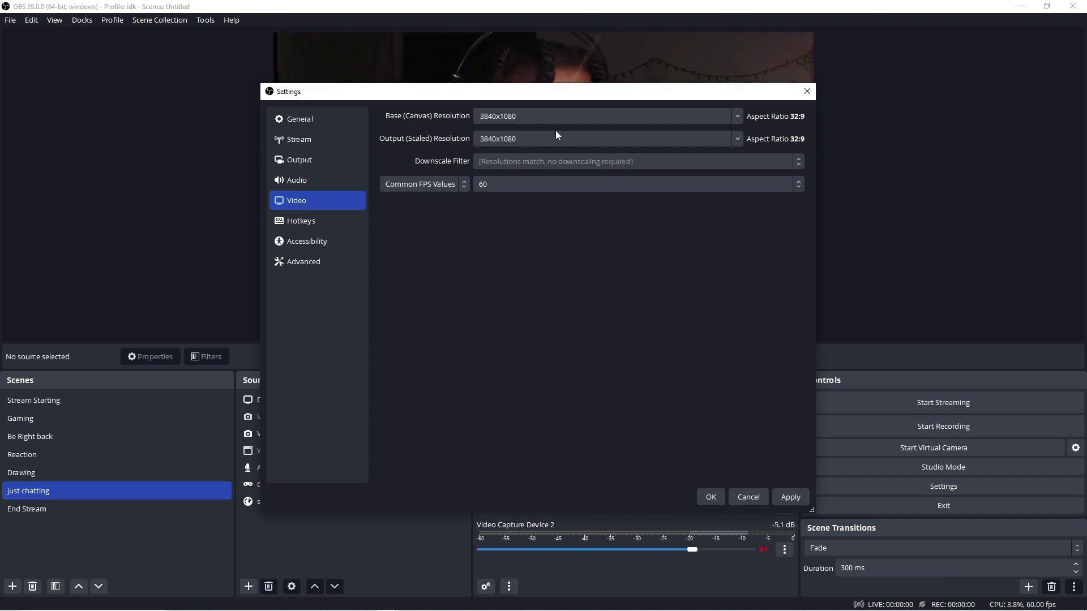
{"action": "left_click", "coordinate": [791, 498]}
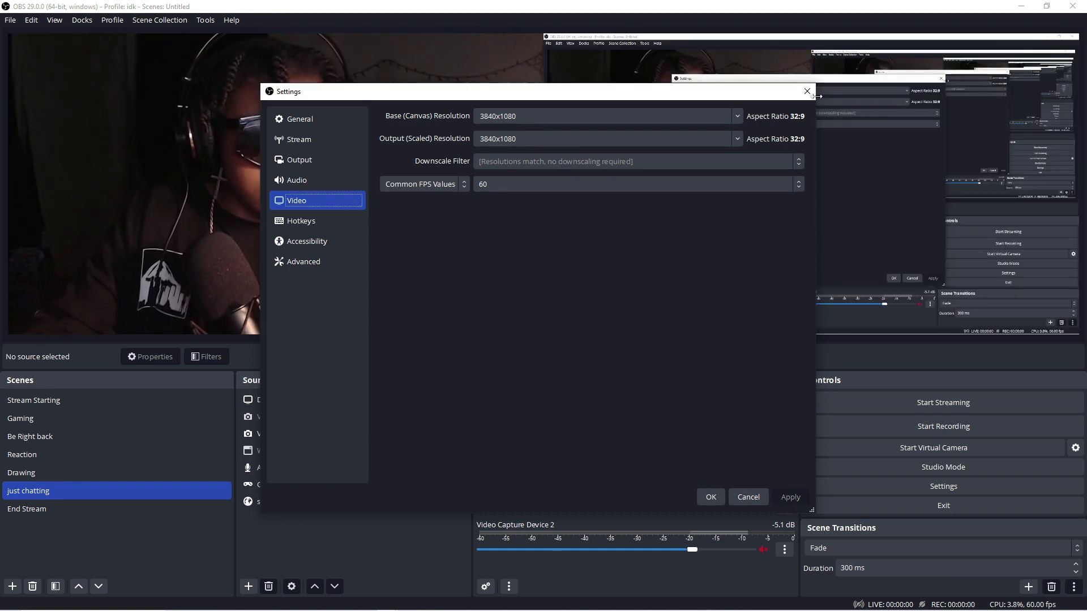
- Save settings and drag Display Capture 3 to the right half of the canvas
{"action": "left_click", "coordinate": [711, 498]}
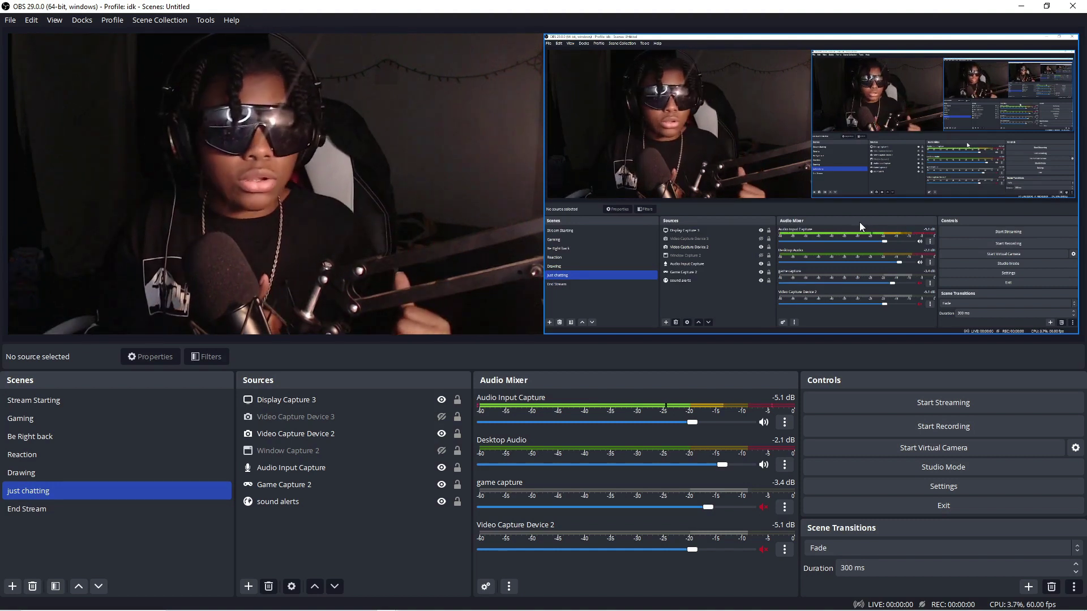
{"action": "left_click", "coordinate": [689, 66]}
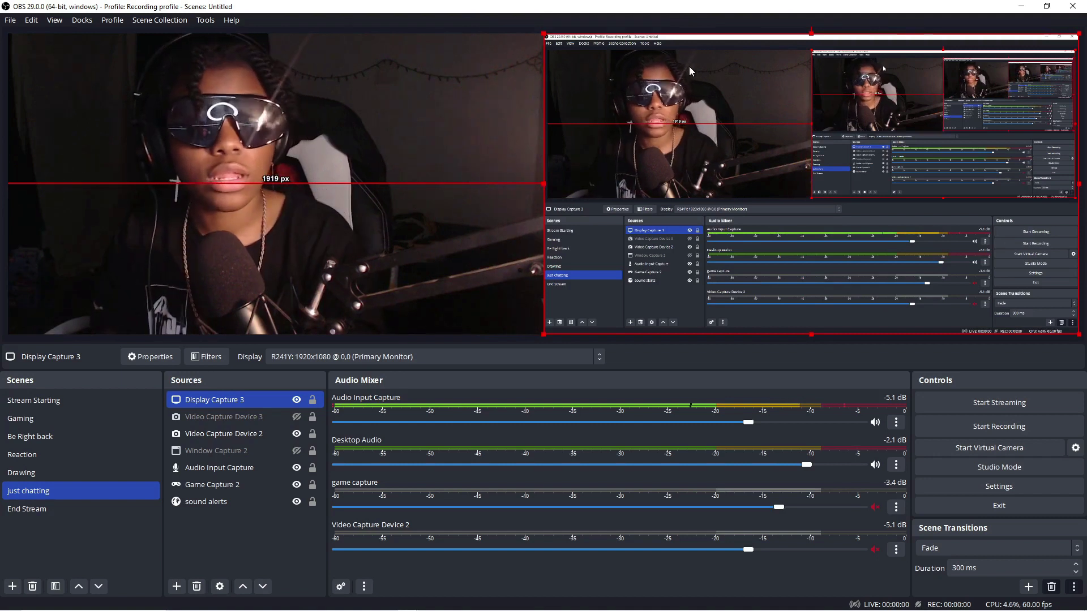
{"action": "left_click_drag", "start_coordinate": [654, 97], "coordinate": [1084, 566]}
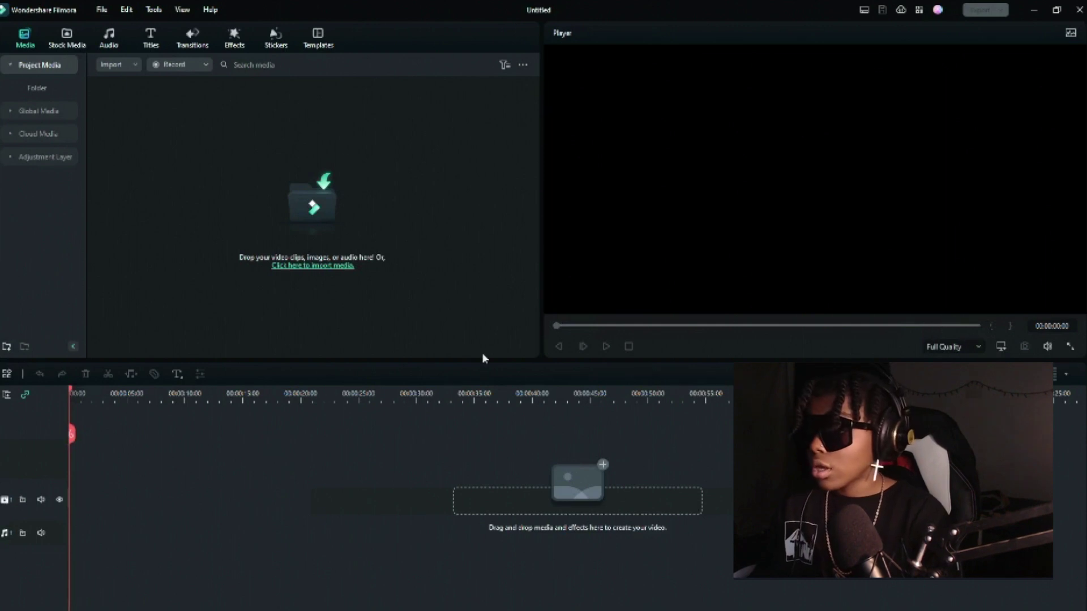
- Import the recording from the recordings folder and drop it on the video track
{"action": "left_click", "coordinate": [339, 267]}
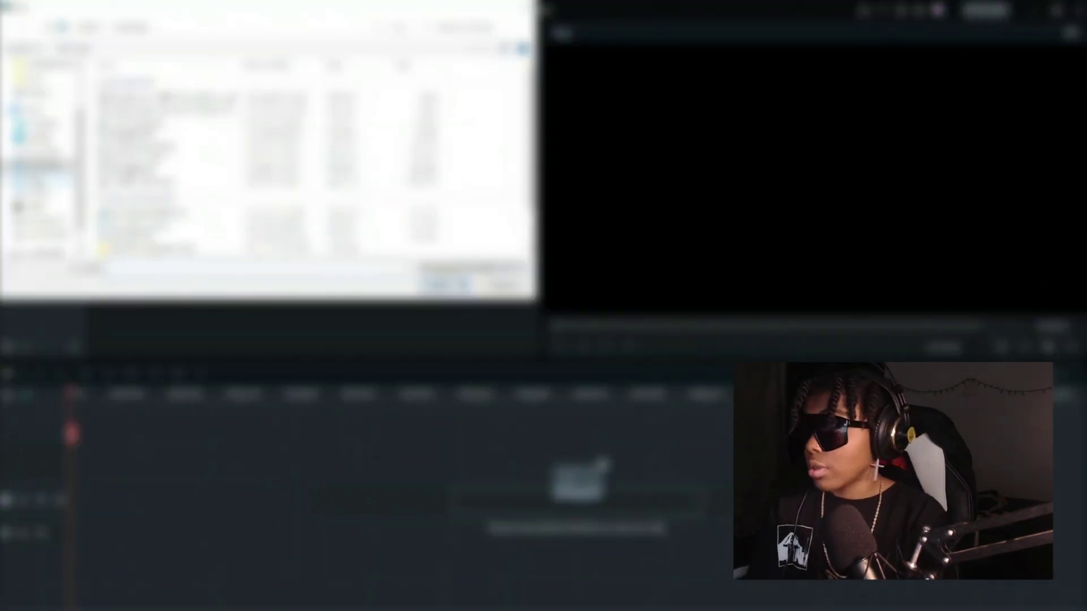
{"action": "left_click", "coordinate": [39, 207]}
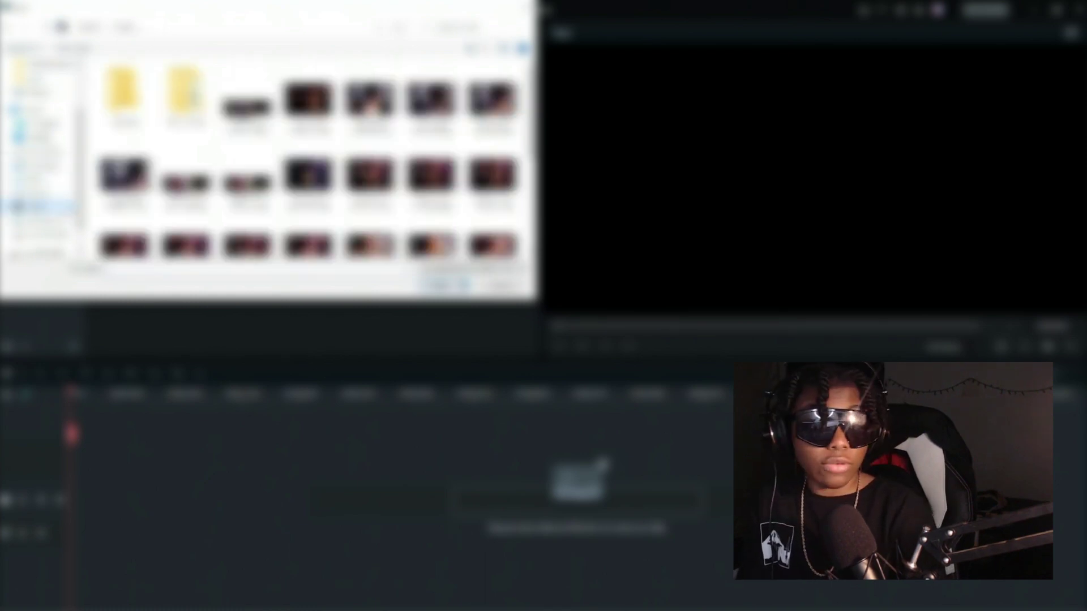
{"action": "scroll", "coordinate": [308, 164], "scroll_direction": "down", "scroll_amount": 3}
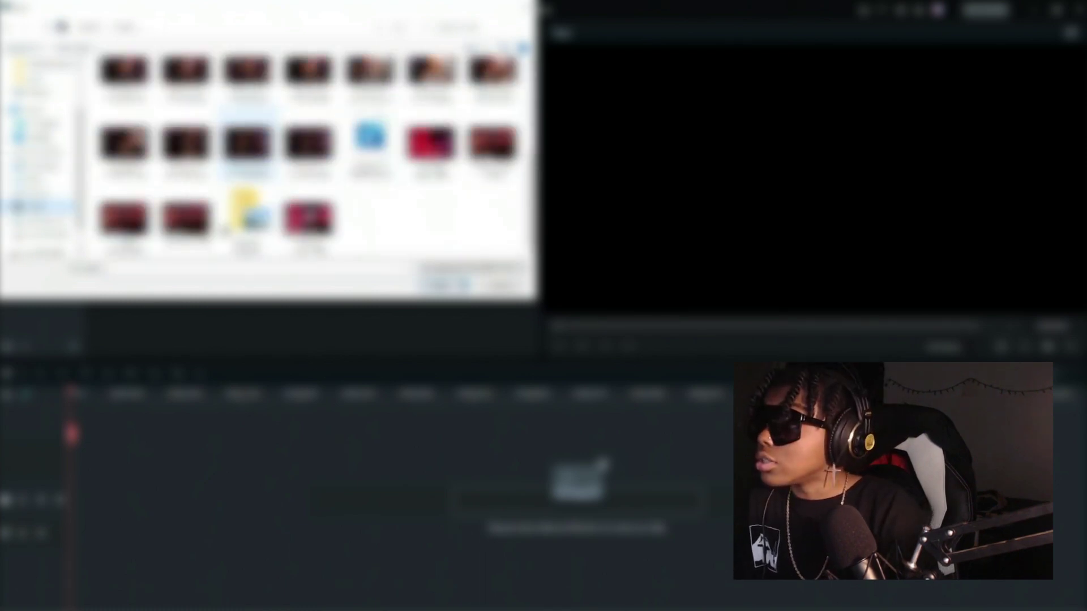
{"action": "scroll", "coordinate": [308, 156], "scroll_direction": "up", "scroll_amount": 3}
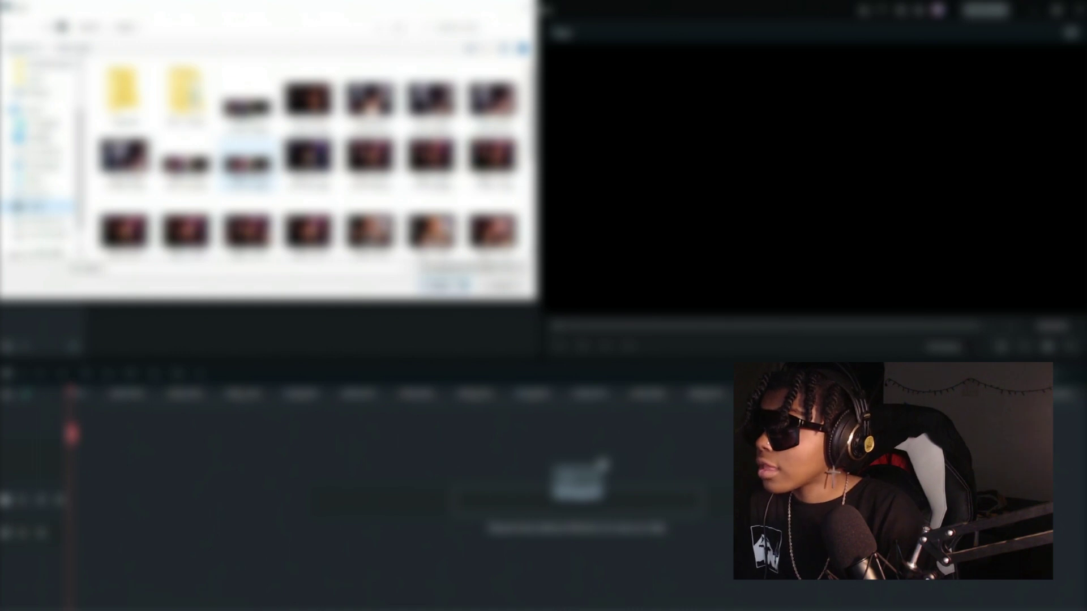
{"action": "double_click", "coordinate": [249, 164]}
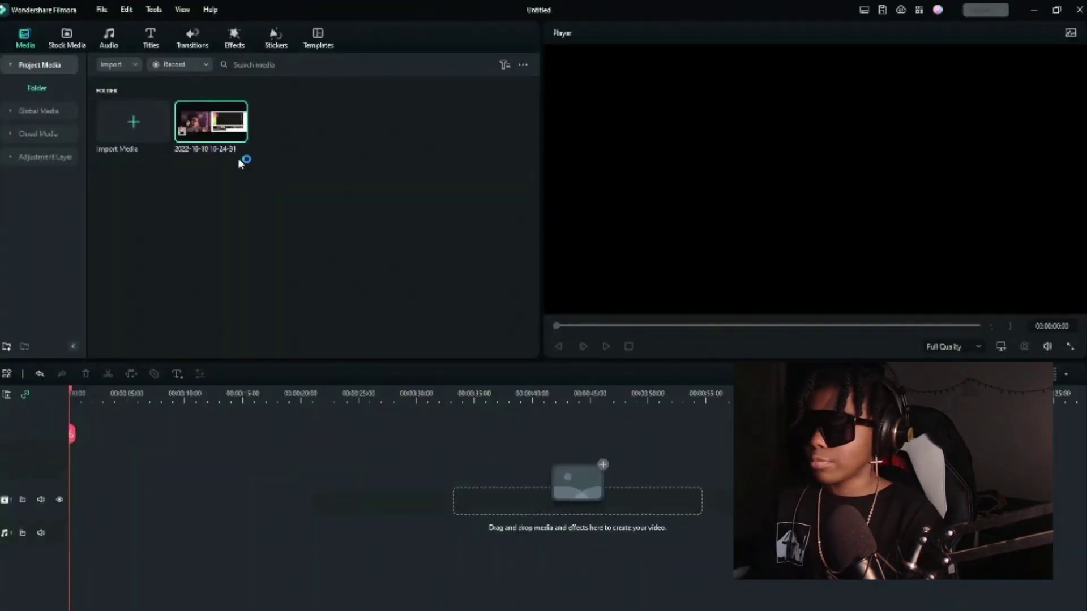
{"action": "left_click_drag", "start_coordinate": [213, 131], "coordinate": [55, 492]}
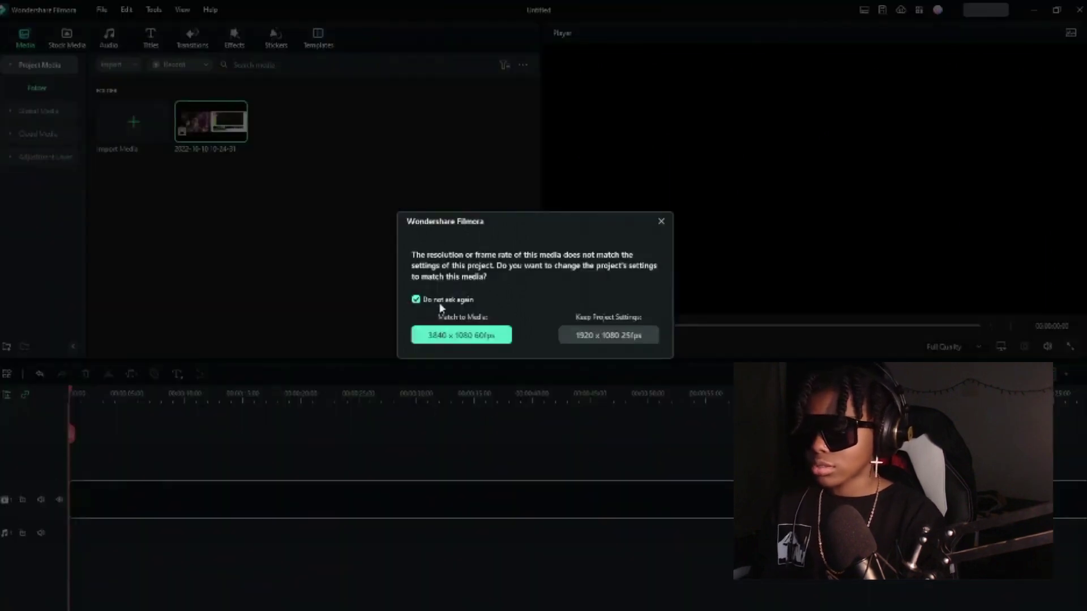
- Keep project settings, add a second clip copy on the upper track, and mute it
{"action": "left_click", "coordinate": [628, 337]}
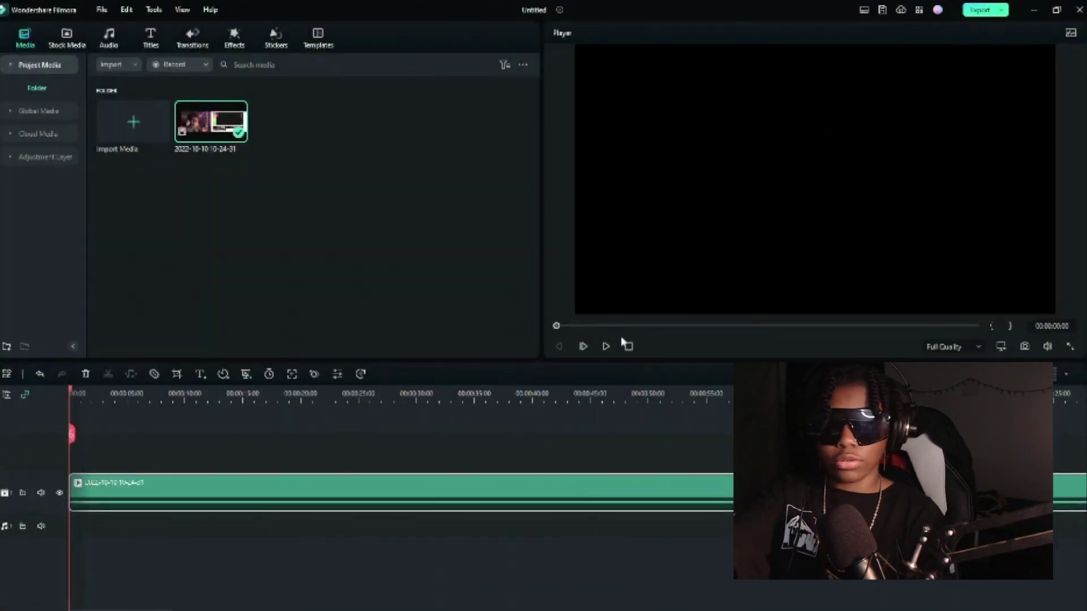
{"action": "left_click_drag", "start_coordinate": [207, 136], "coordinate": [67, 447]}
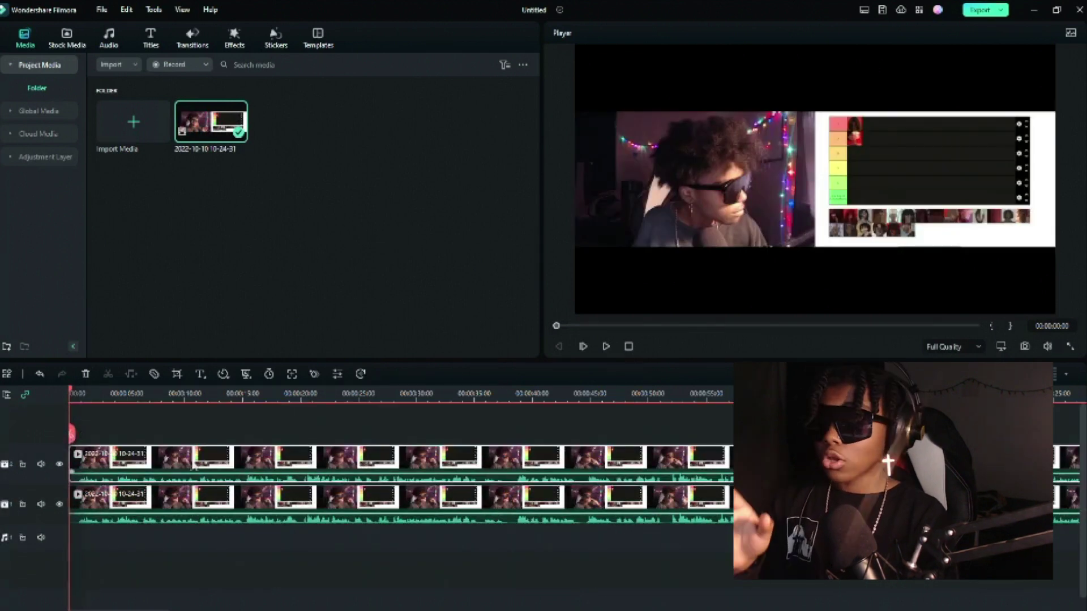
{"action": "right_click", "coordinate": [197, 464]}
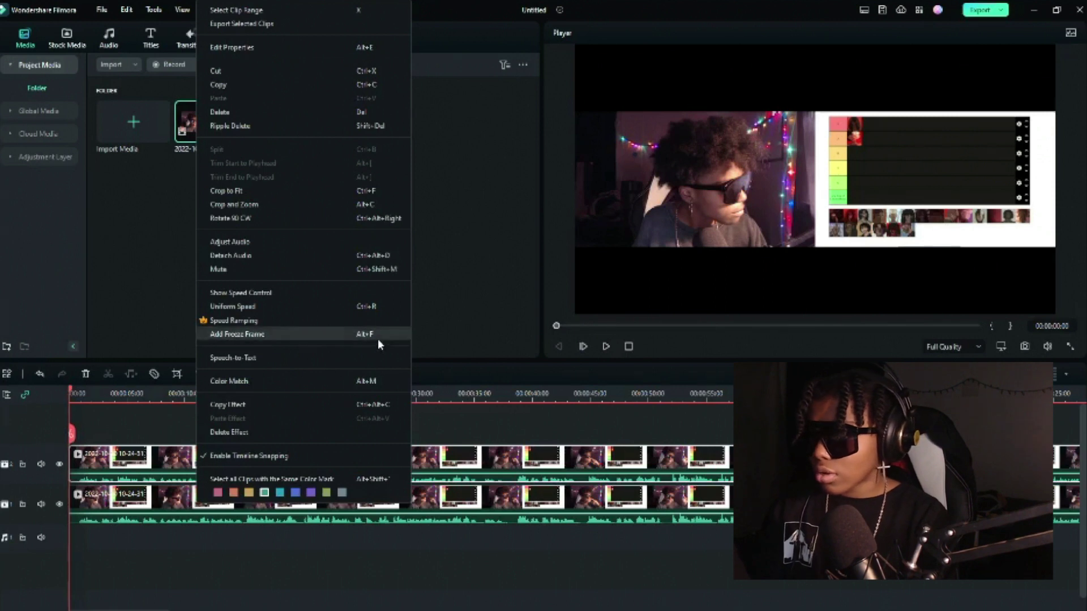
{"action": "left_click", "coordinate": [309, 264]}
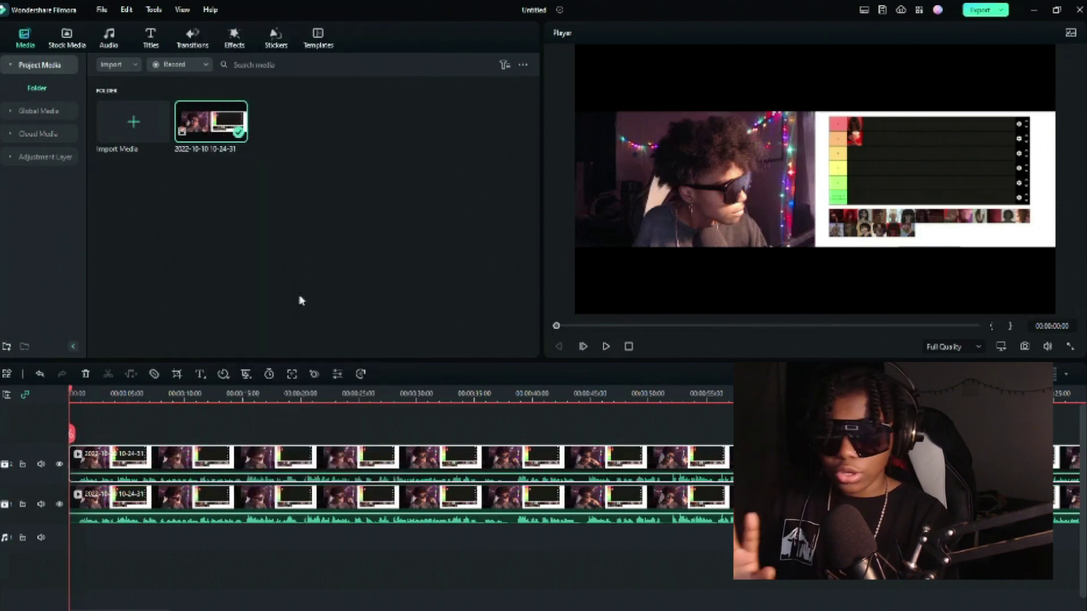
- Detach the upper clip's audio and delete the detached audio clip
{"action": "right_click", "coordinate": [315, 450]}
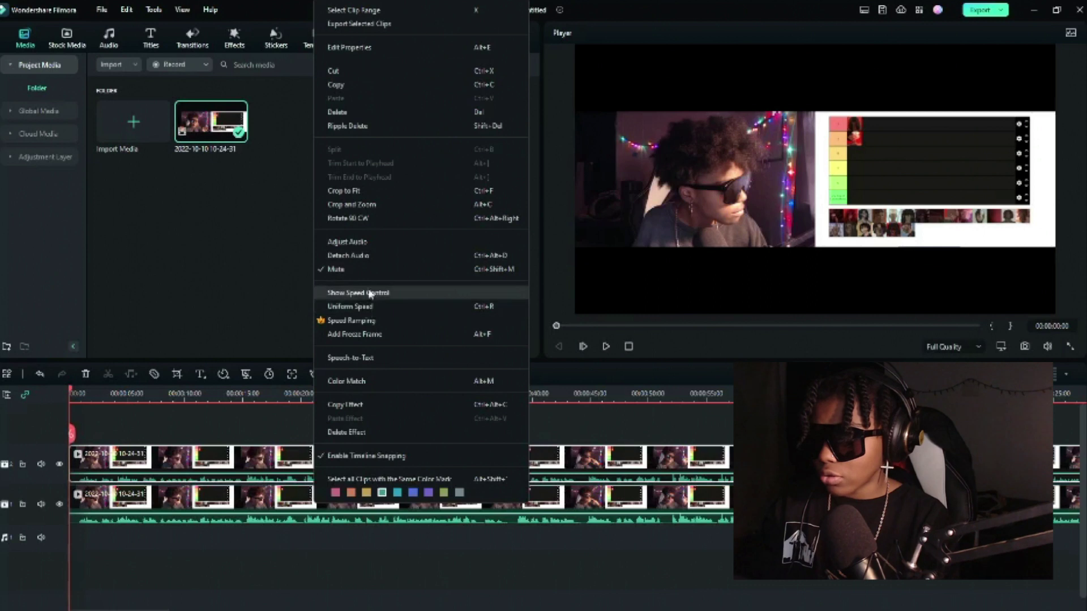
{"action": "left_click", "coordinate": [364, 256]}
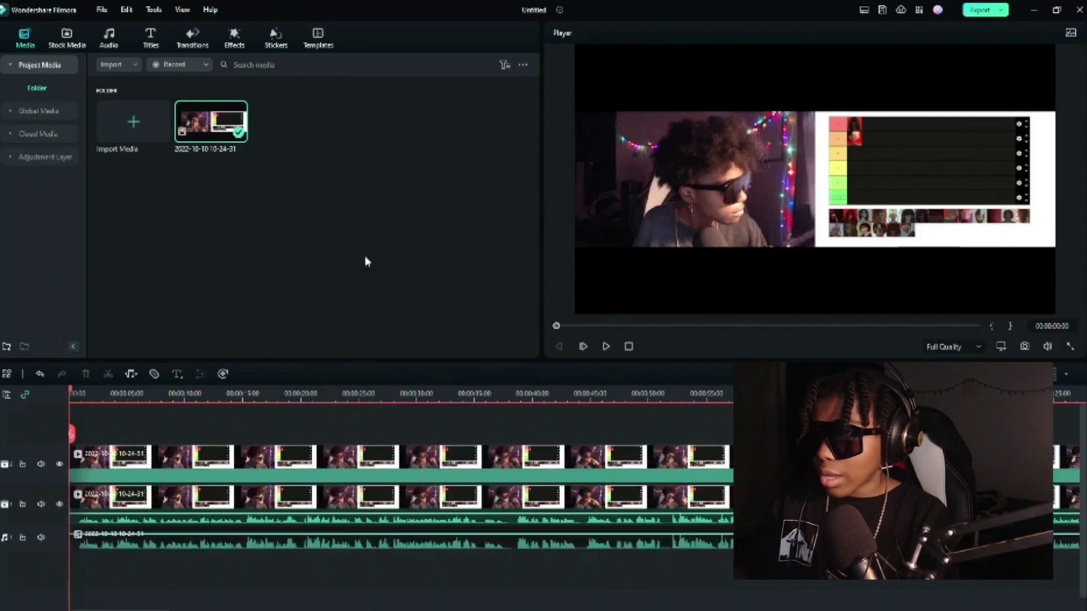
{"action": "right_click", "coordinate": [318, 541]}
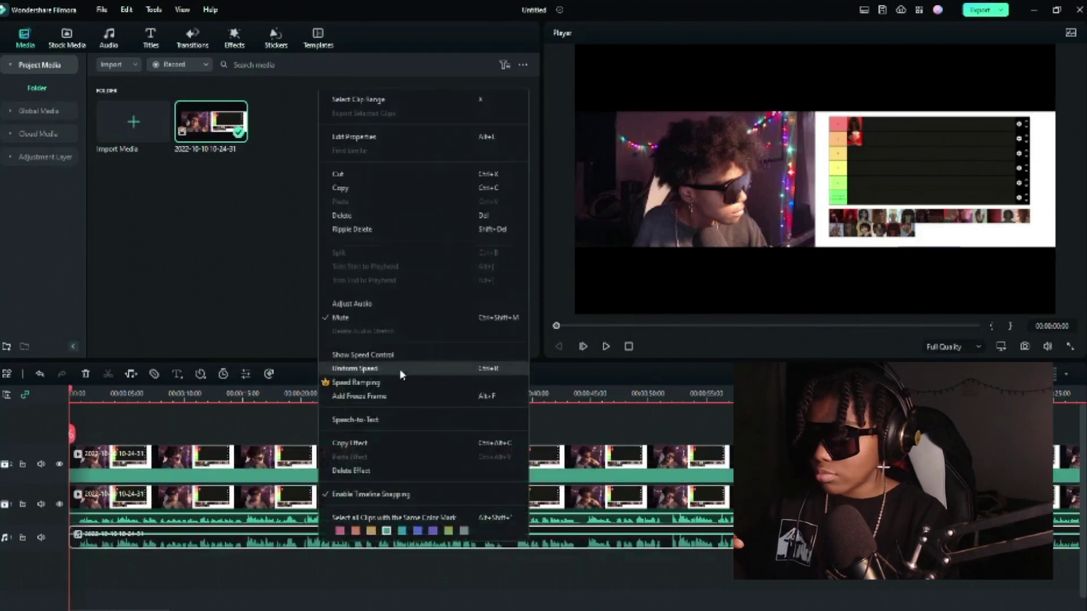
{"action": "left_click", "coordinate": [350, 216]}
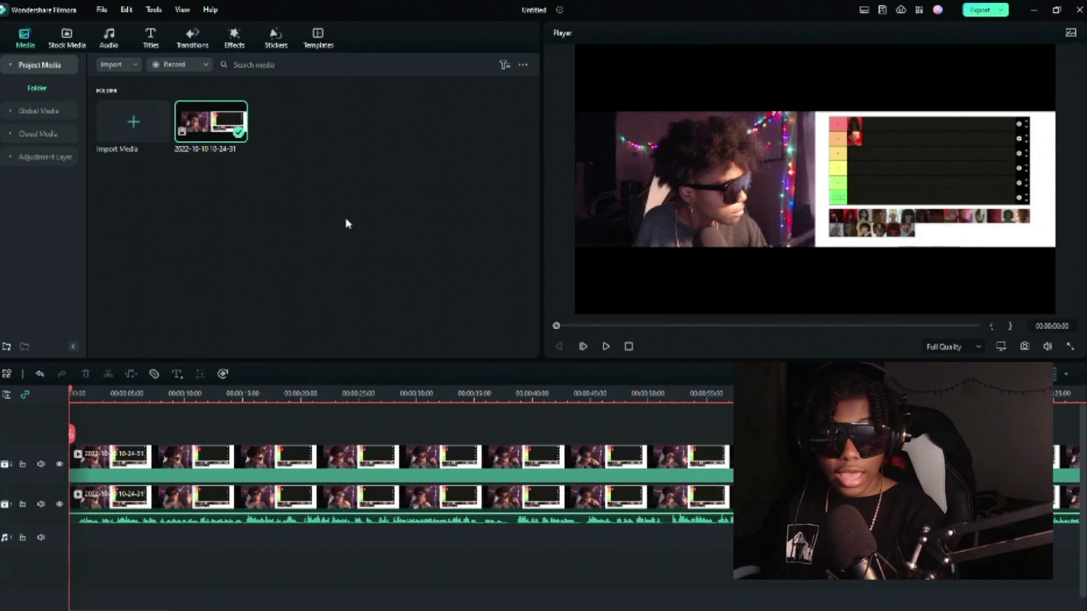
{"action": "left_click", "coordinate": [277, 470]}
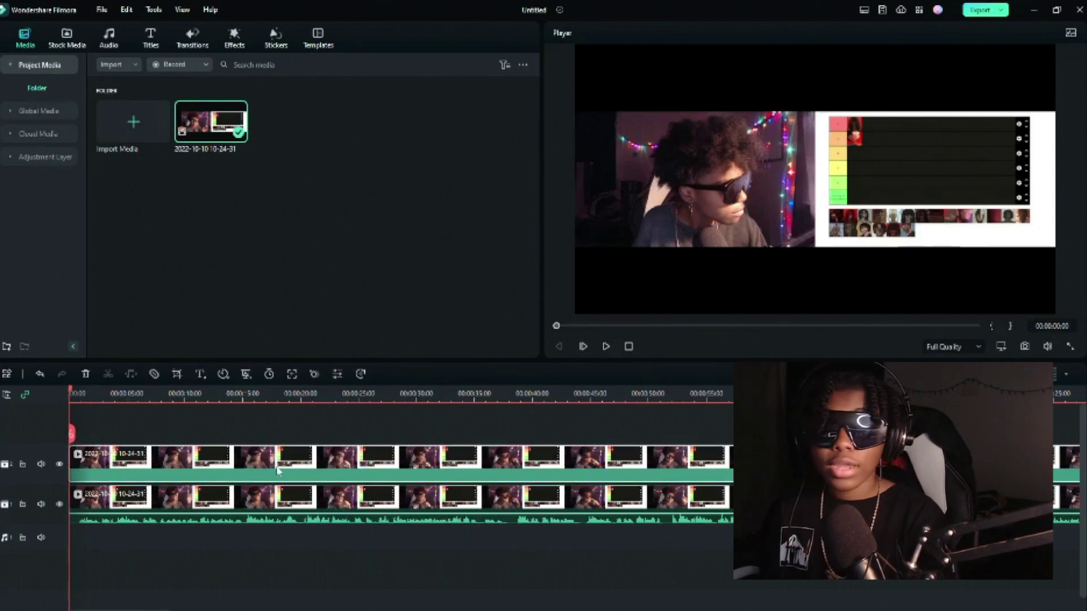
- Crop the upper clip at 16:9 with the frame moved over the webcam half
{"action": "double_click", "coordinate": [277, 470]}
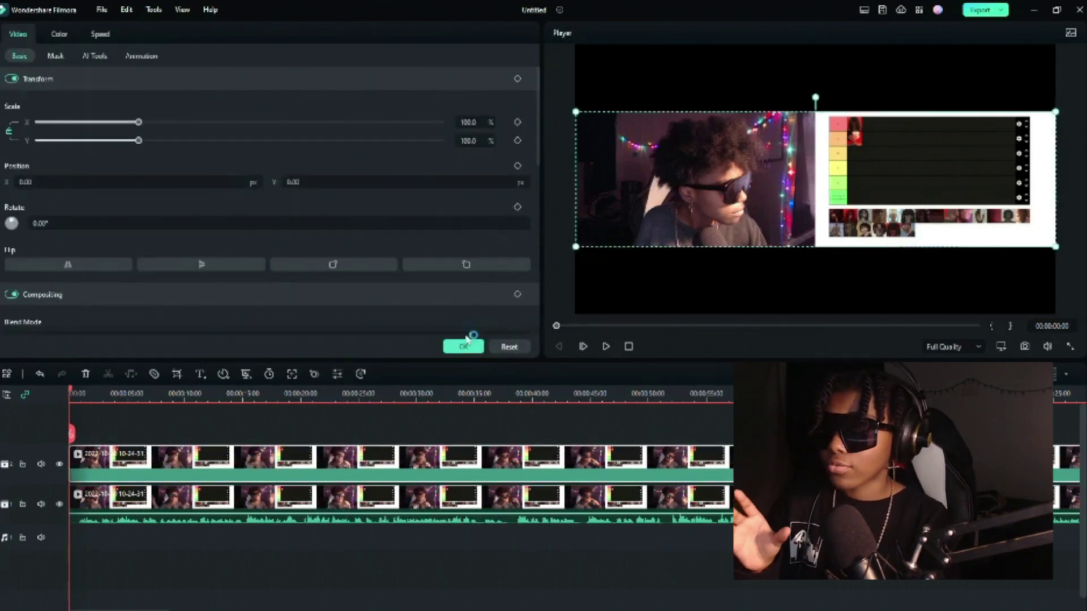
{"action": "left_click", "coordinate": [463, 347]}
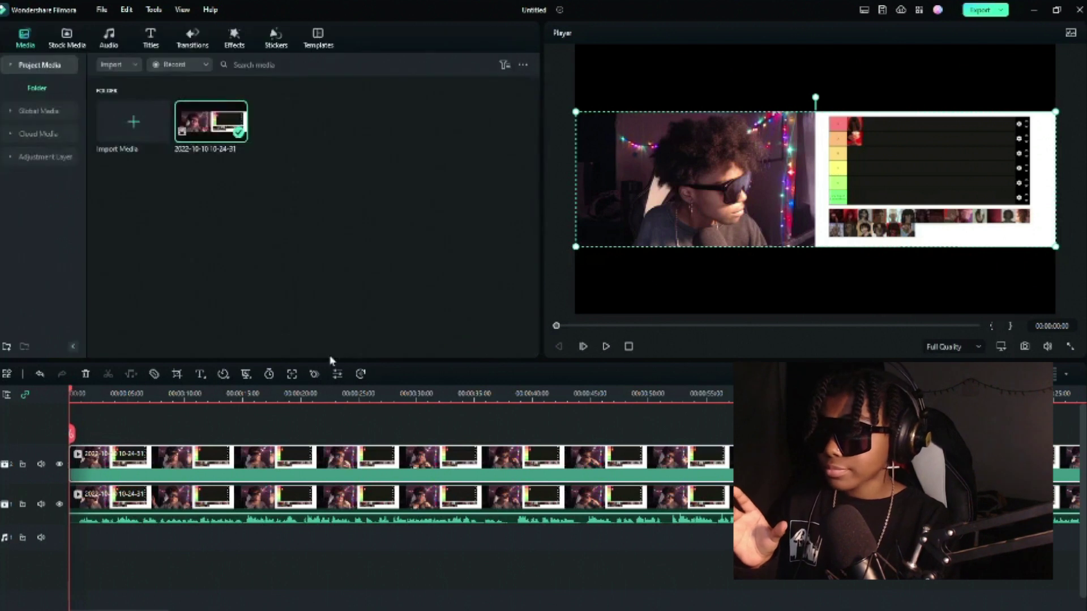
{"action": "left_click", "coordinate": [177, 374]}
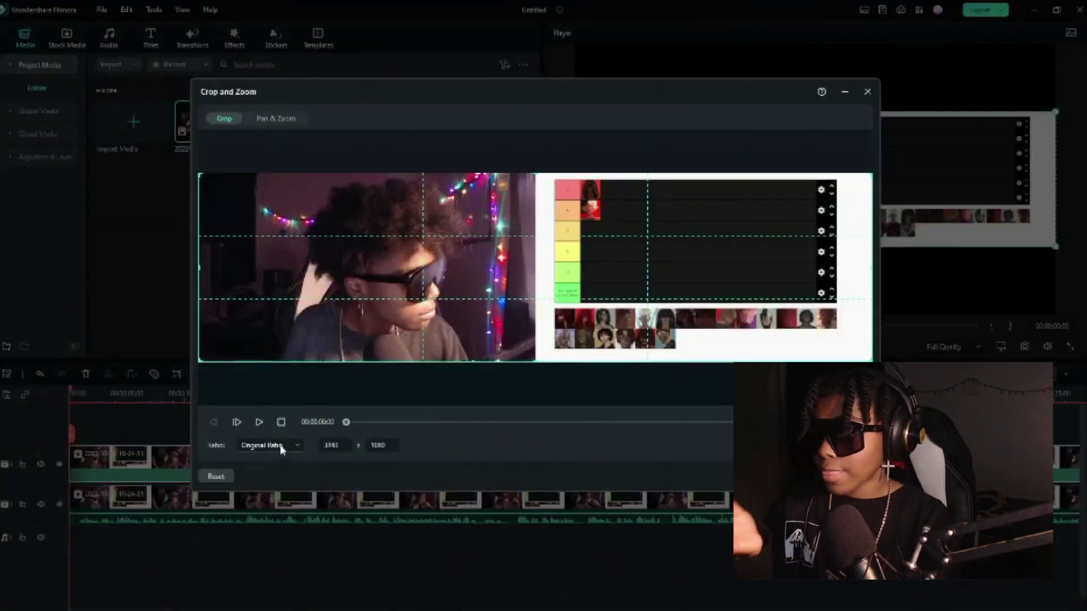
{"action": "left_click", "coordinate": [280, 446]}
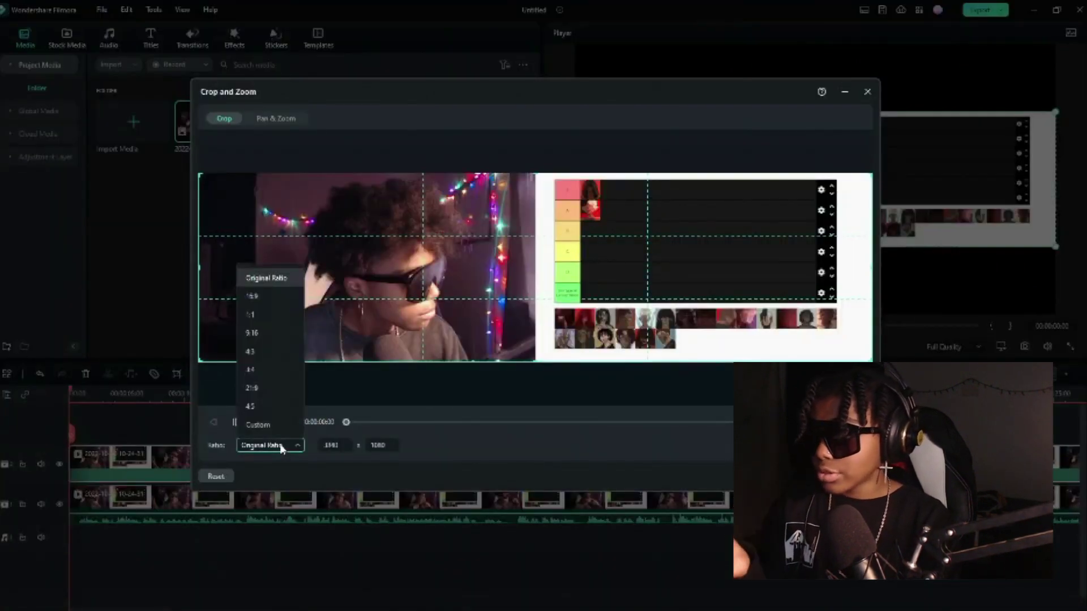
{"action": "left_click", "coordinate": [276, 296]}
{"action": "left_click_drag", "start_coordinate": [650, 298], "coordinate": [405, 300]}
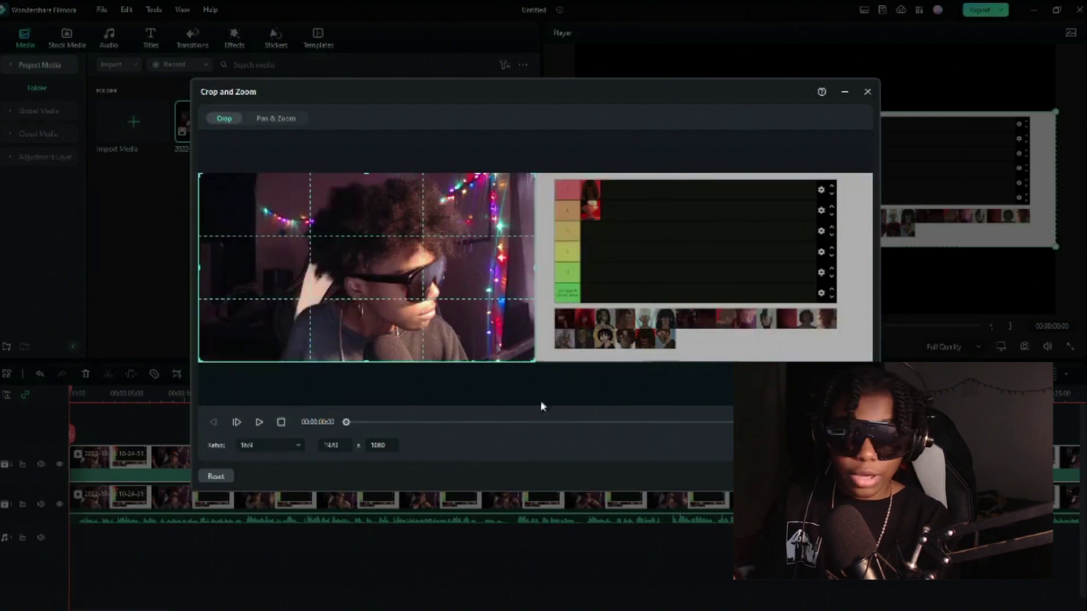
{"action": "left_click", "coordinate": [801, 476]}
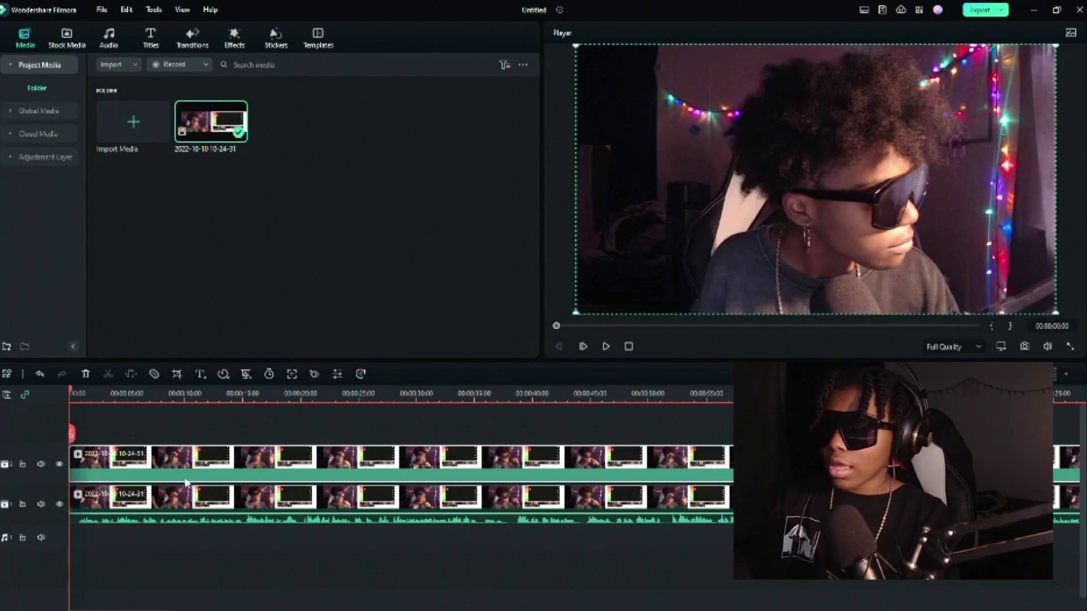
- With track 2 hidden, crop the lower clip 16:9 to the tier list, then unhide track 2
{"action": "left_click", "coordinate": [59, 465]}
{"action": "left_click", "coordinate": [175, 504]}
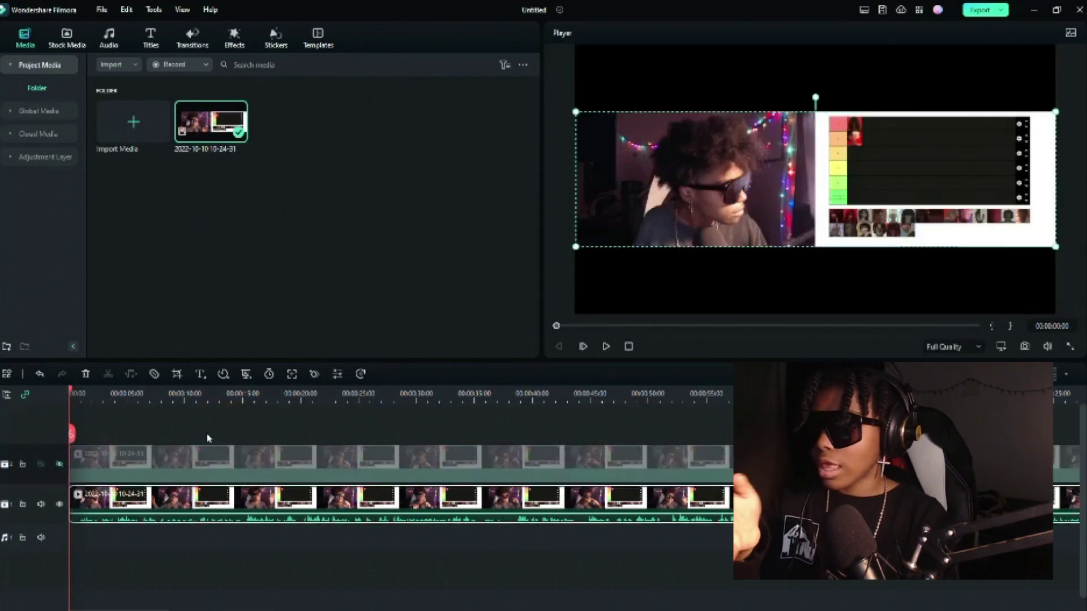
{"action": "left_click", "coordinate": [177, 374]}
{"action": "left_click", "coordinate": [271, 445]}
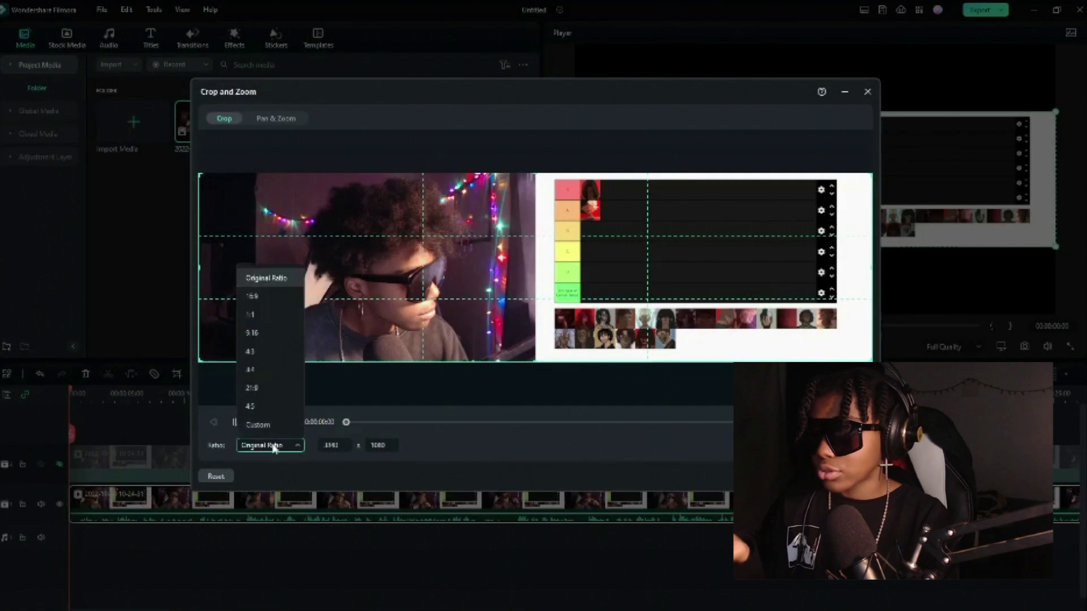
{"action": "left_click", "coordinate": [254, 297]}
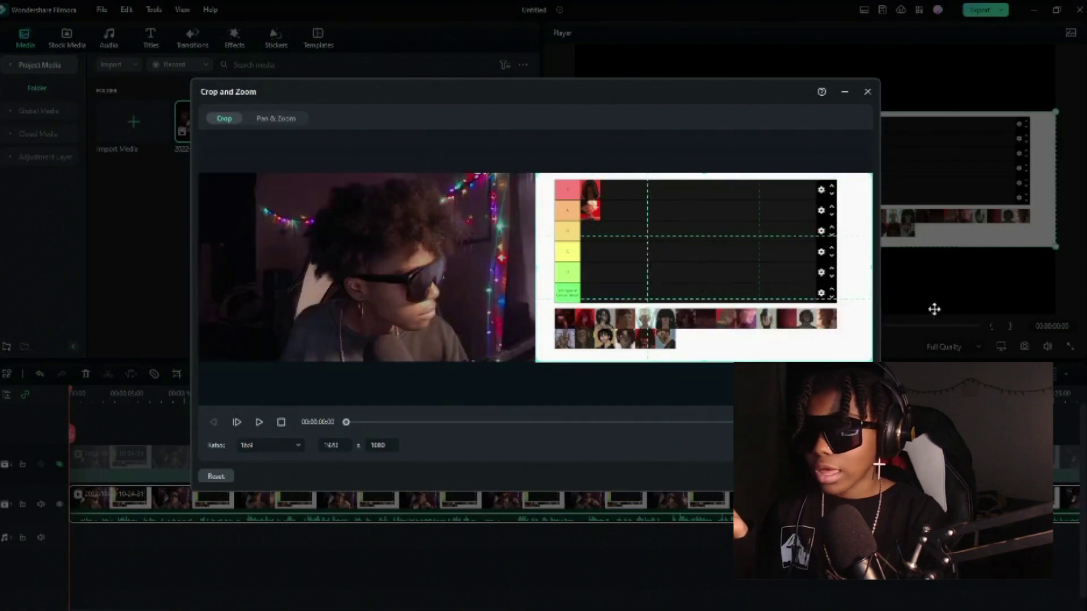
{"action": "key", "text": "Return"}
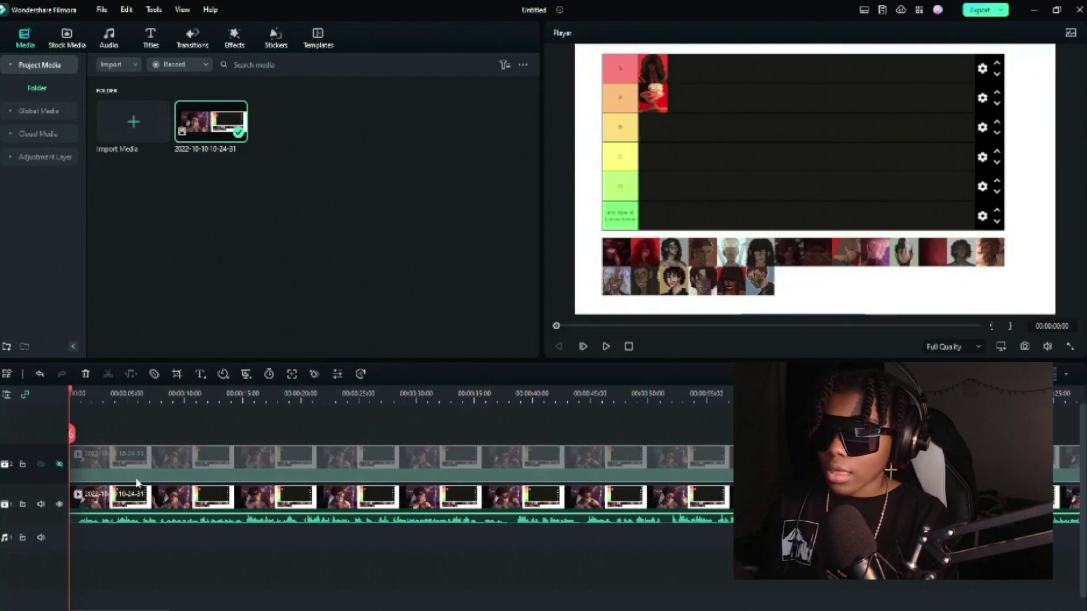
{"action": "left_click", "coordinate": [61, 464]}
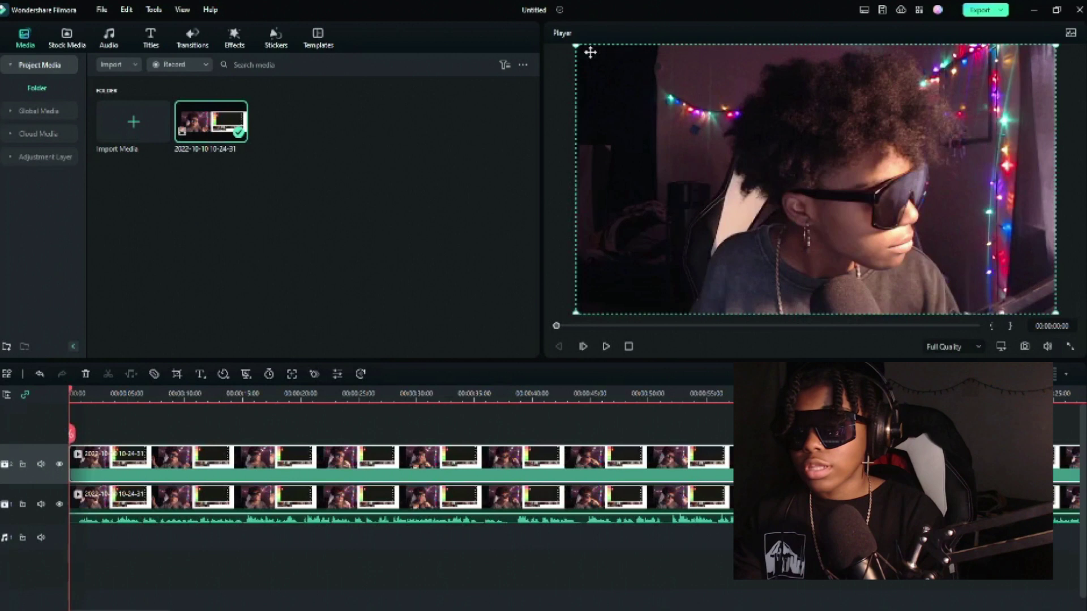
- Shrink the webcam overlay and place it in the upper-right corner
{"action": "left_click_drag", "start_coordinate": [575, 46], "coordinate": [844, 199]}
{"action": "left_click_drag", "start_coordinate": [1002, 290], "coordinate": [960, 111]}
{"action": "left_click_drag", "start_coordinate": [845, 161], "coordinate": [860, 154]}
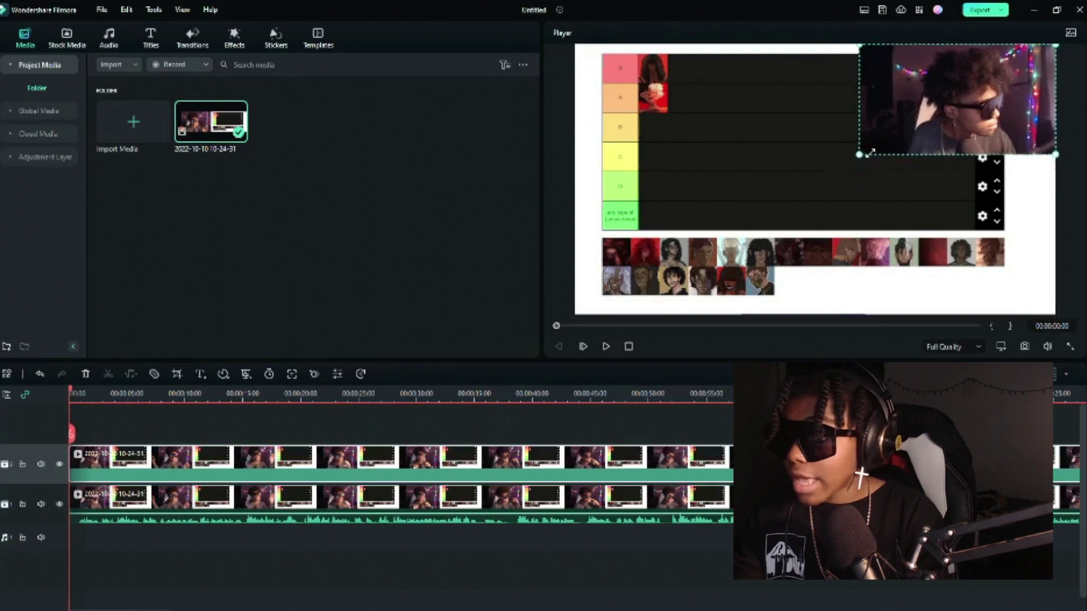
- Mask the webcam with a Star shape and enlarge the mask to scale 135.7
{"action": "double_click", "coordinate": [917, 110]}
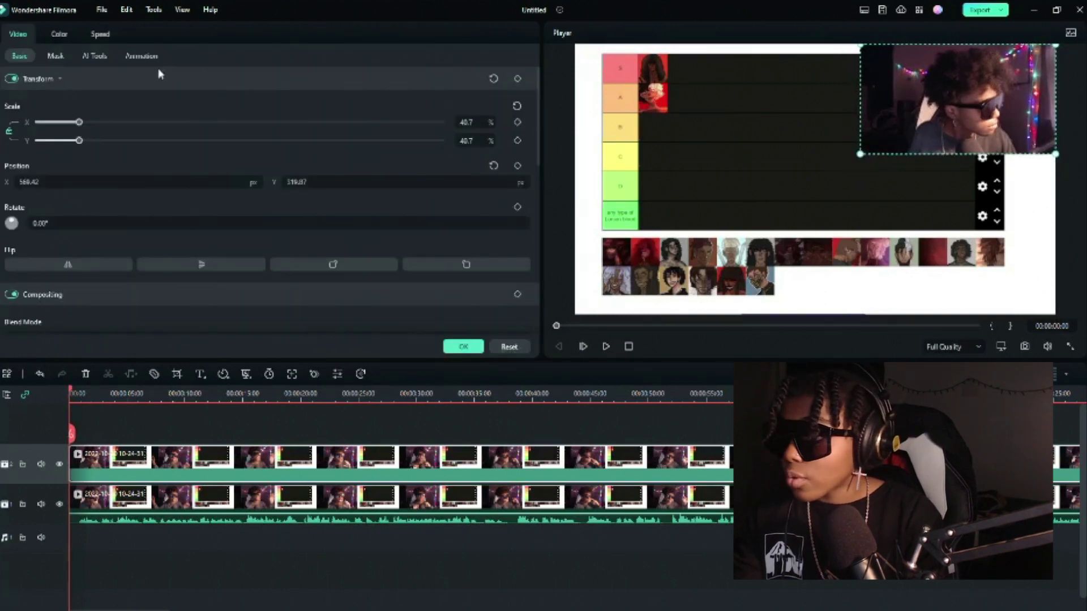
{"action": "left_click", "coordinate": [55, 56]}
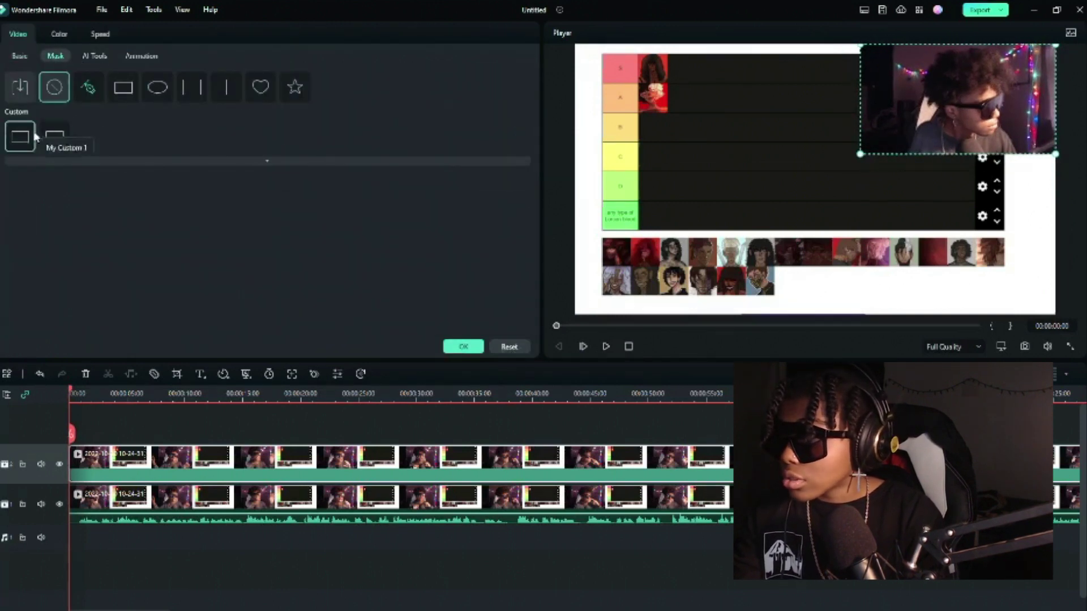
{"action": "left_click", "coordinate": [54, 137]}
{"action": "left_click", "coordinate": [20, 136]}
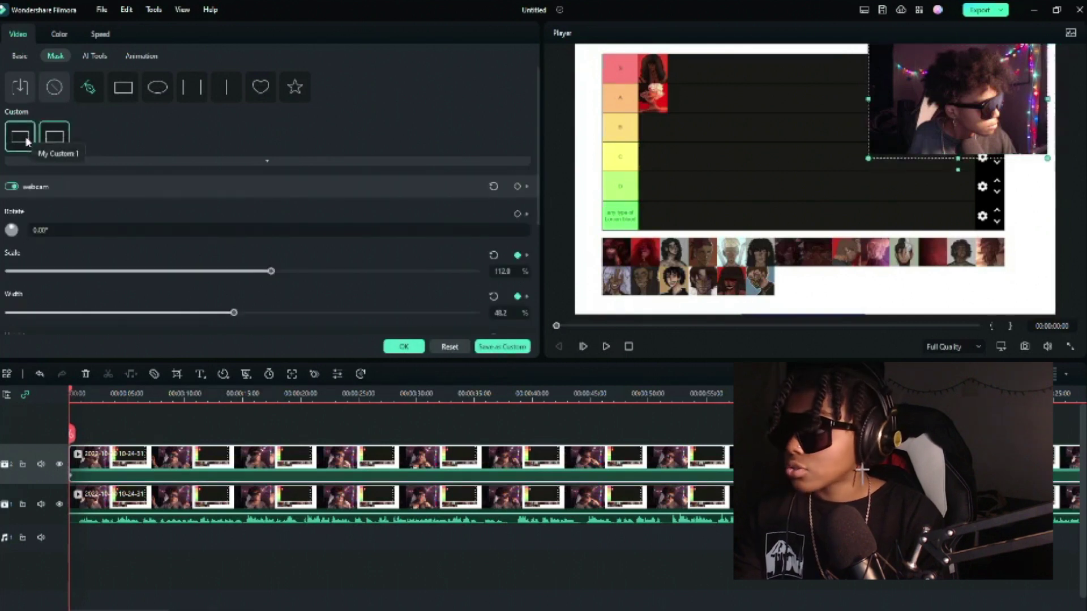
{"action": "scroll", "coordinate": [83, 115], "scroll_direction": "down", "scroll_amount": 1}
{"action": "scroll", "coordinate": [131, 129], "scroll_direction": "up", "scroll_amount": 1}
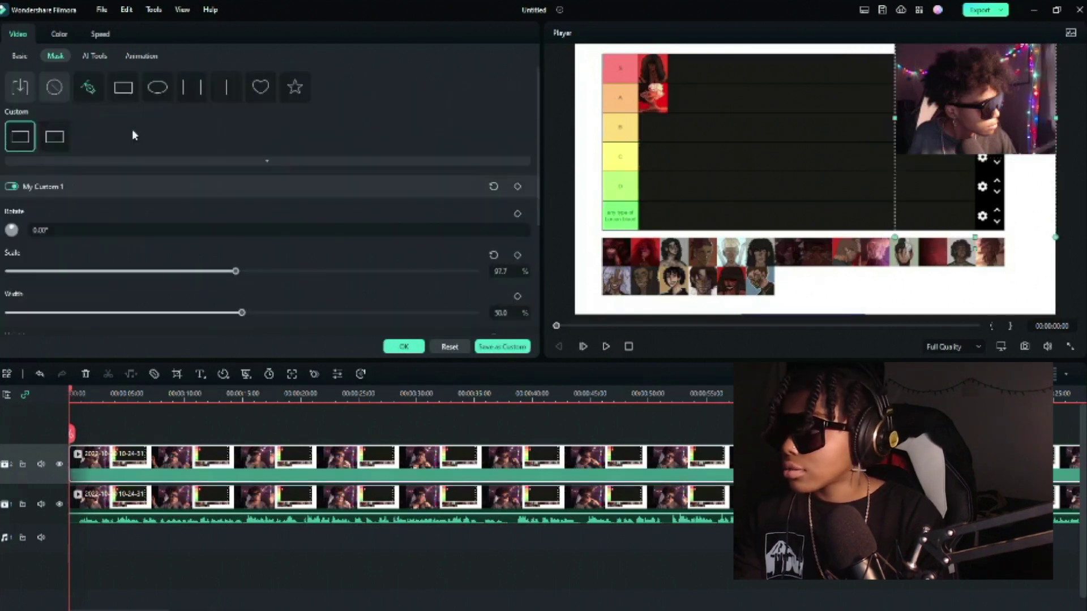
{"action": "left_click", "coordinate": [157, 87]}
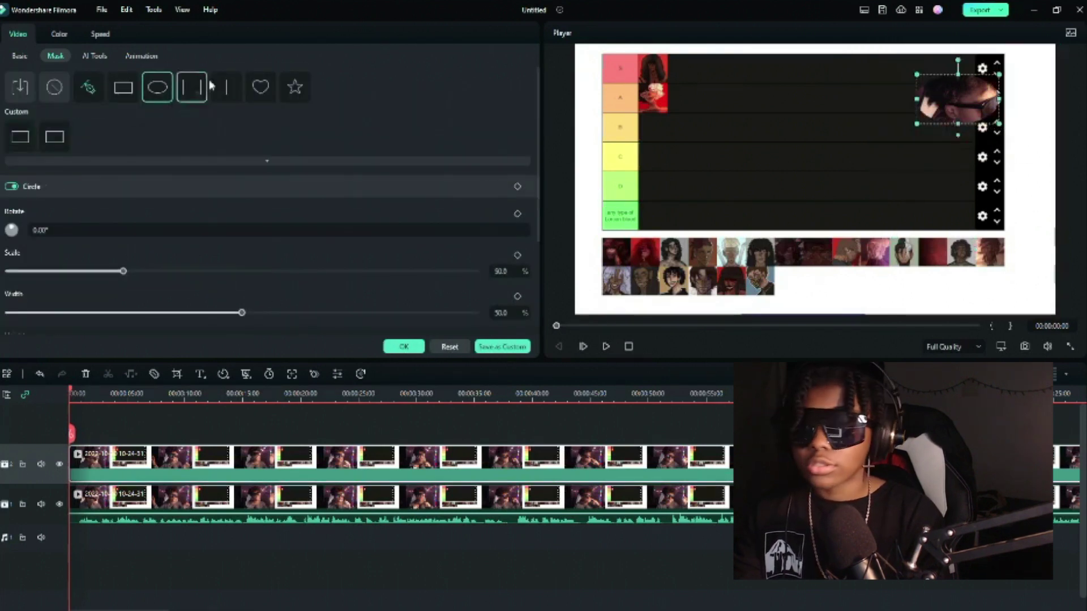
{"action": "left_click", "coordinate": [270, 94]}
{"action": "left_click", "coordinate": [298, 88]}
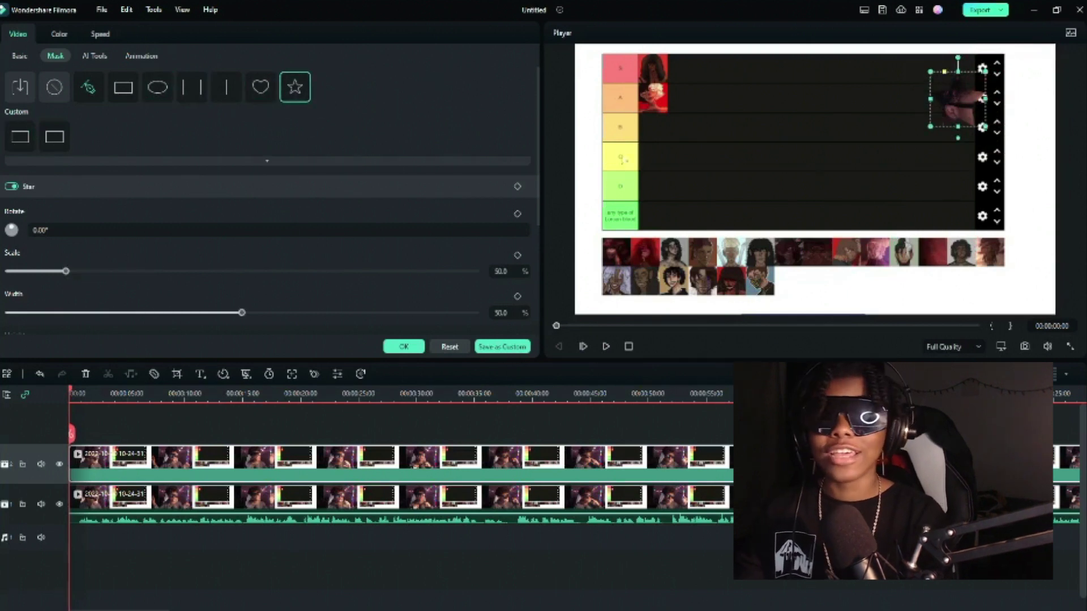
{"action": "left_click_drag", "start_coordinate": [929, 132], "coordinate": [865, 176]}
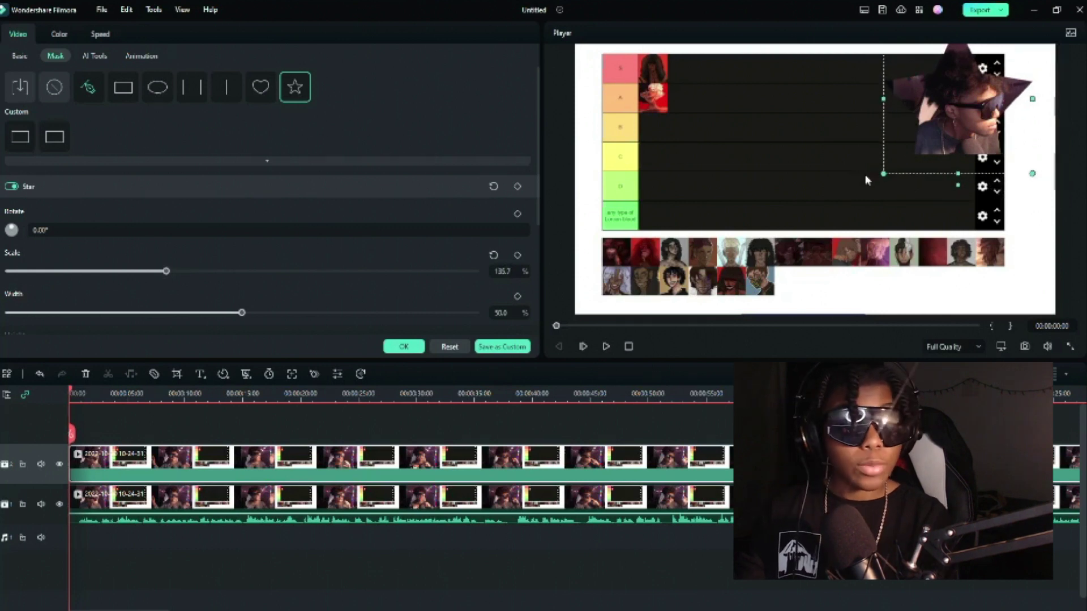